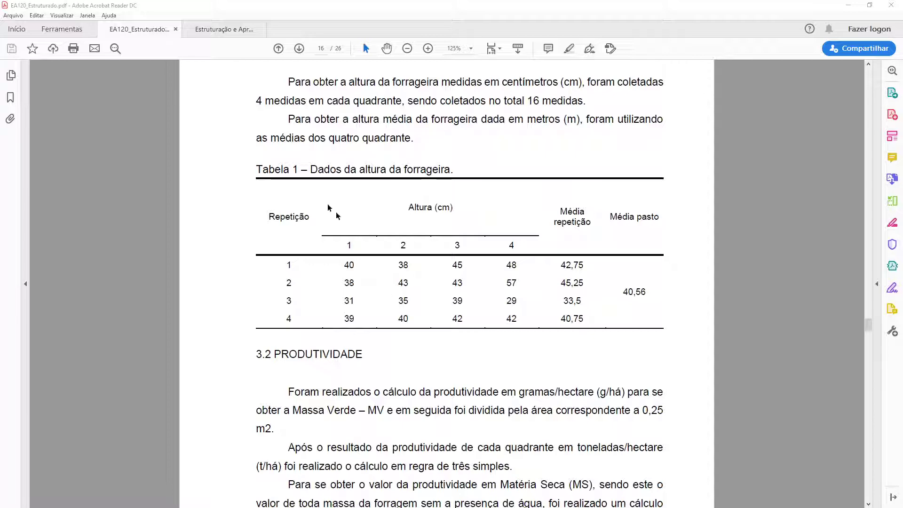
Examine section 4.7 TABELAS in the academic formatting guide, including its formatting rules and the Tabela 2 example.
click(227, 31)
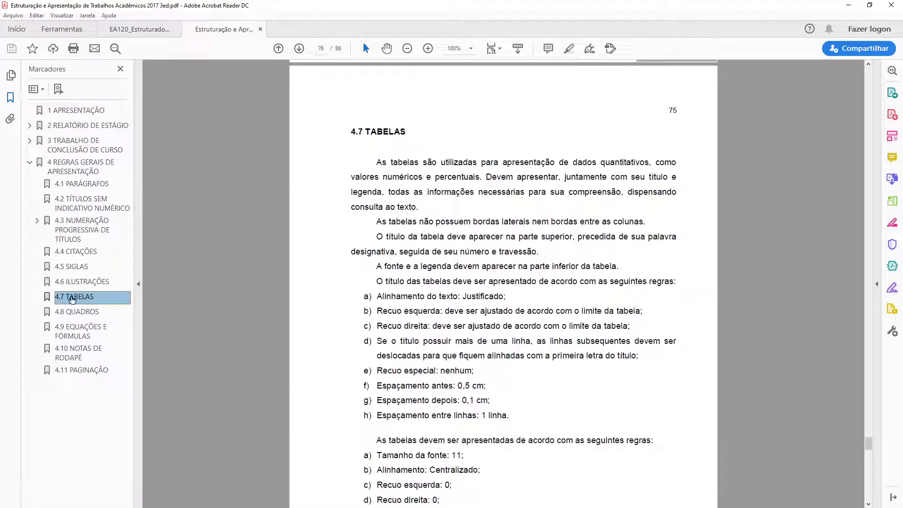
scroll(354, 275, down, 15)
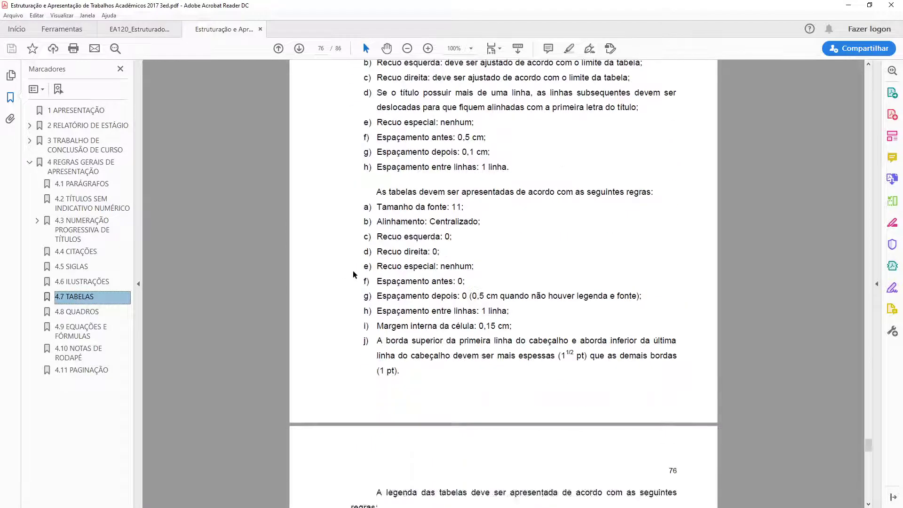
scroll(514, 338, down, 10)
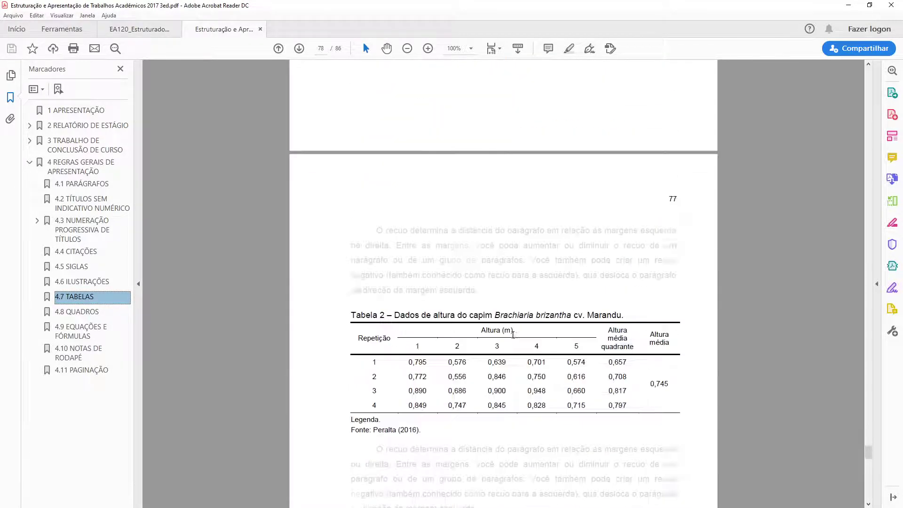
ctrl+scroll(604, 324, up, 1)
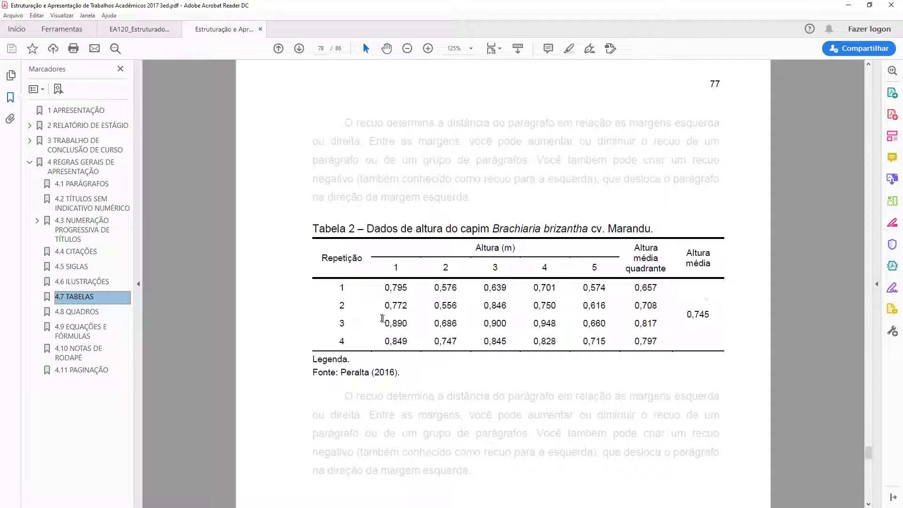
drag(377, 292, 658, 333)
click(650, 316)
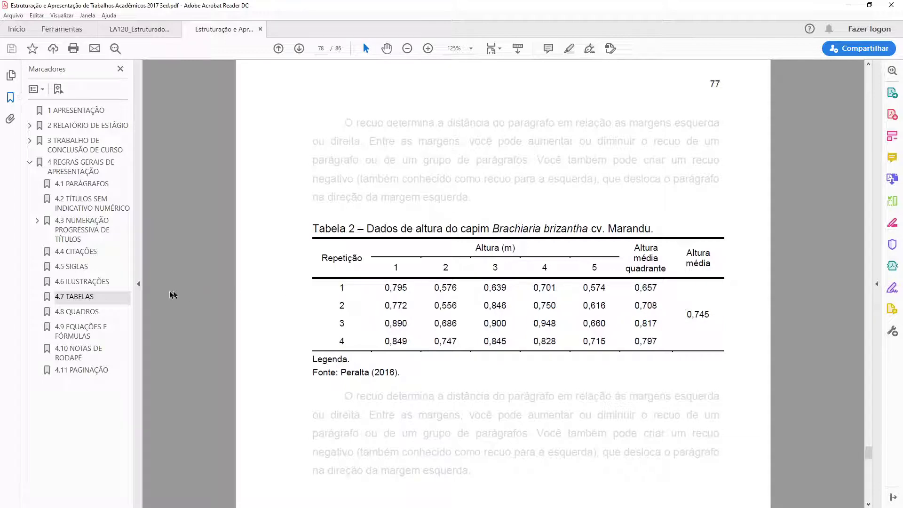
Examine section 4.8 QUADROS in the guide, including its formatting rules and the Quadro 4 example.
click(70, 312)
scroll(380, 363, down, 10)
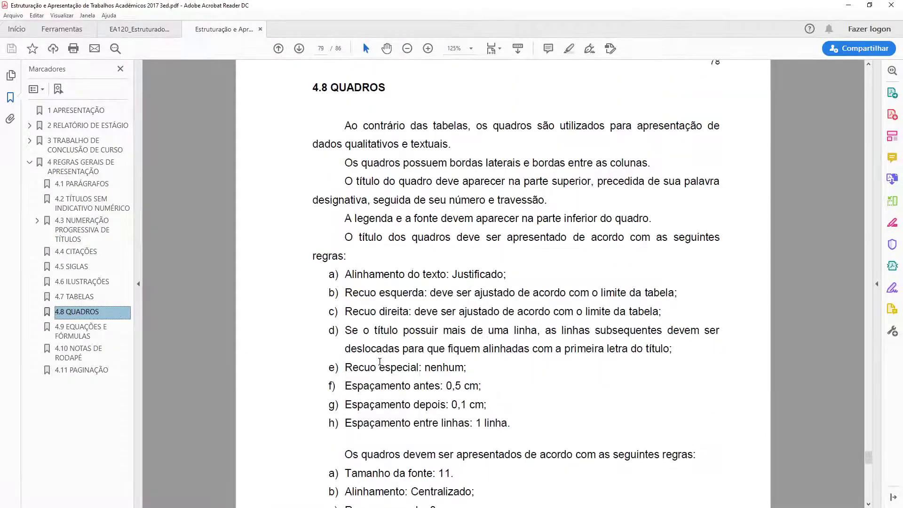
scroll(380, 363, down, 12)
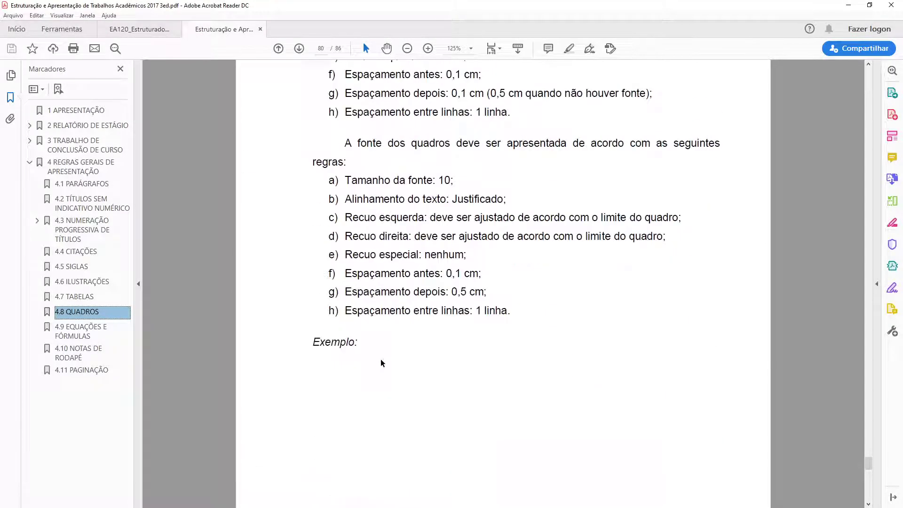
scroll(490, 329, down, 1)
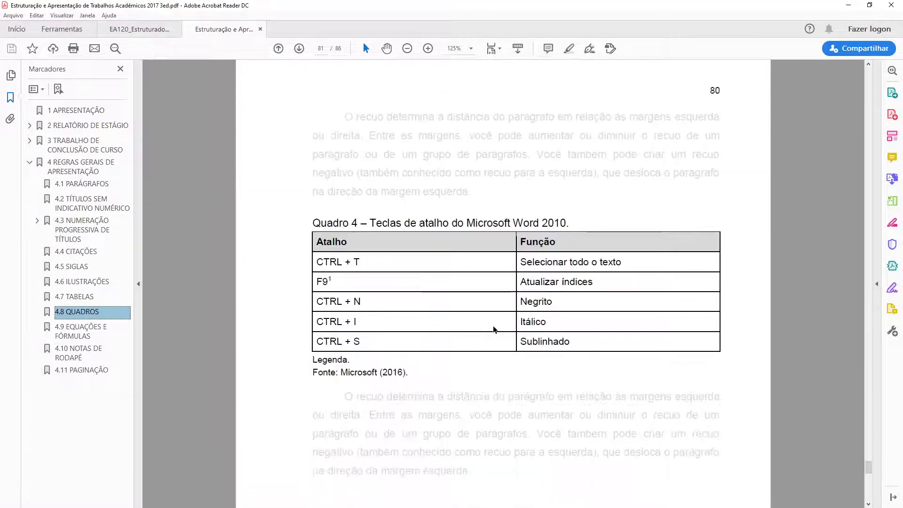
scroll(500, 330, up, 1)
scroll(499, 329, down, 1)
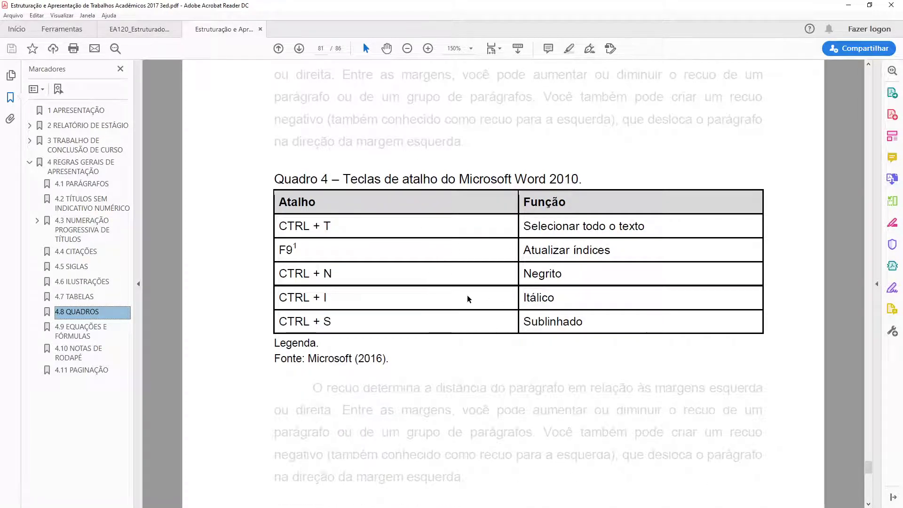
scroll(467, 294, up, 1)
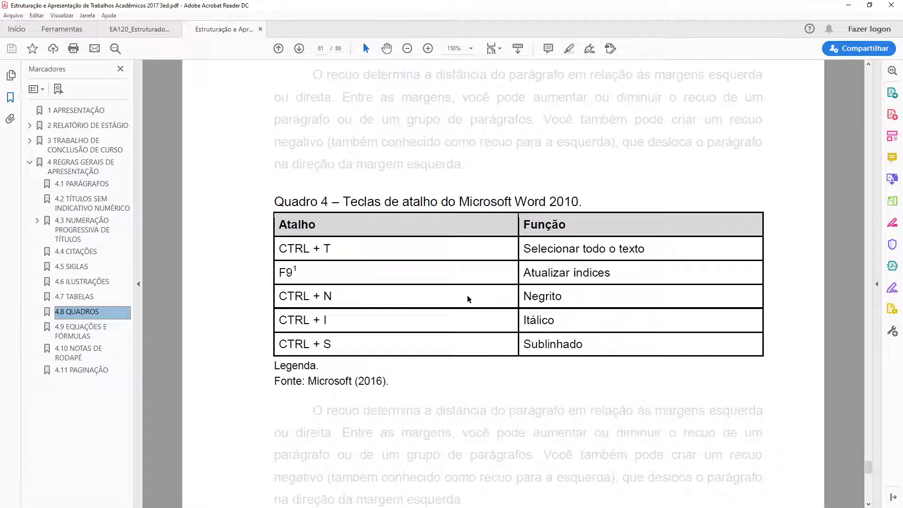
Switch to the EA120_Video document in Word and apply the Normal style to the whole height table under 3.1 ALTURA.
key(ctrl+Tab)
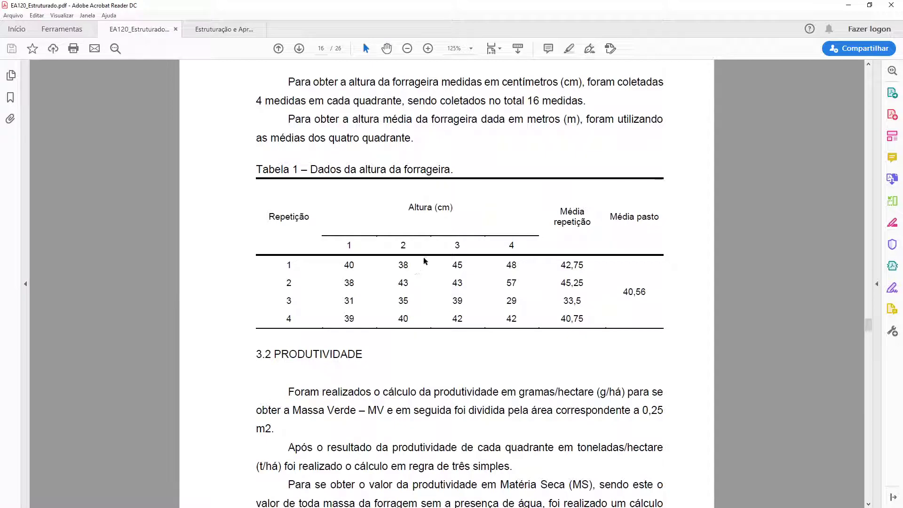
key(alt+Tab)
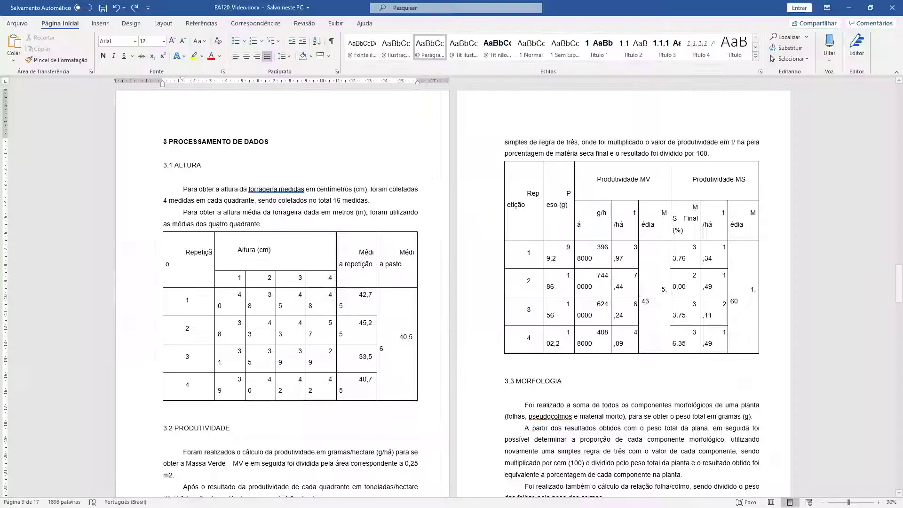
click(388, 325)
click(270, 257)
scroll(271, 256, up, 4)
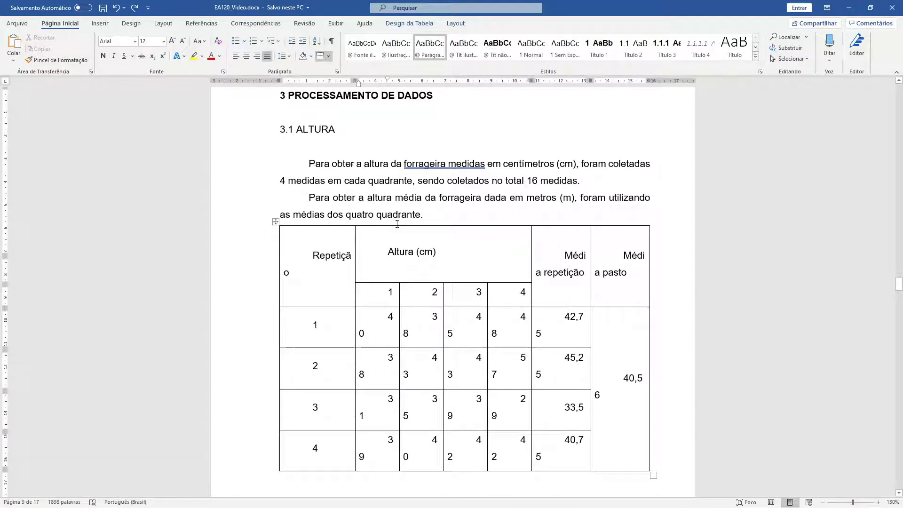
scroll(315, 235, down, 1)
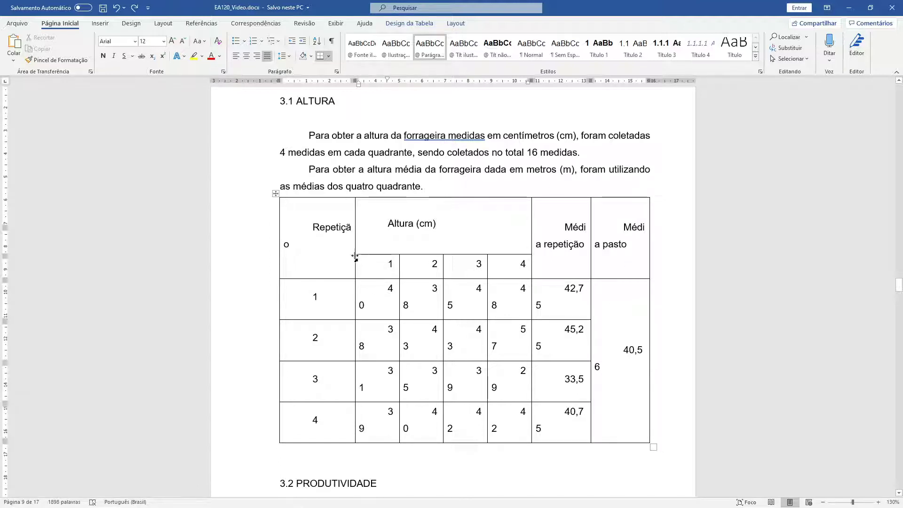
click(275, 195)
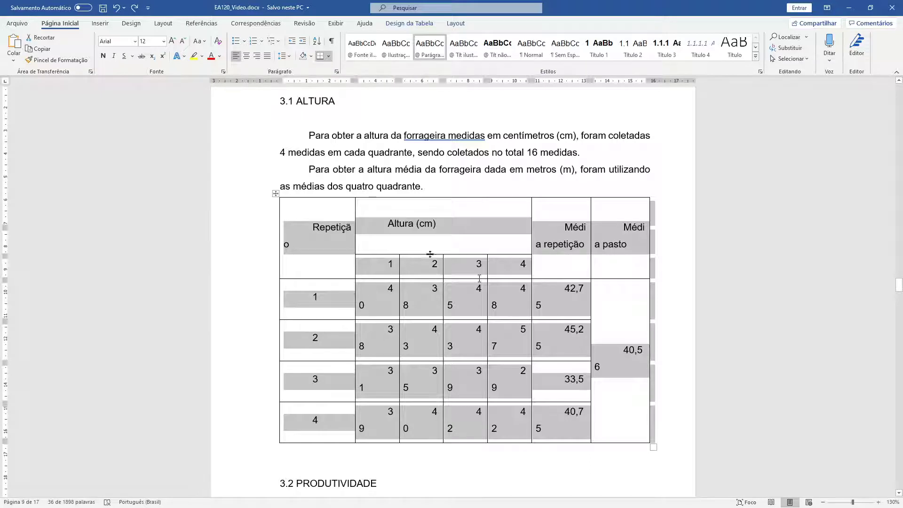
click(277, 193)
click(524, 46)
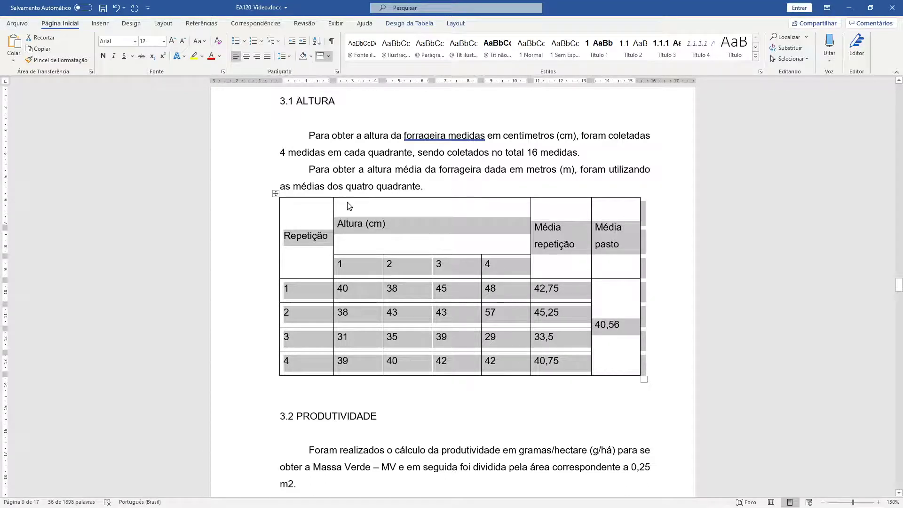
click(355, 226)
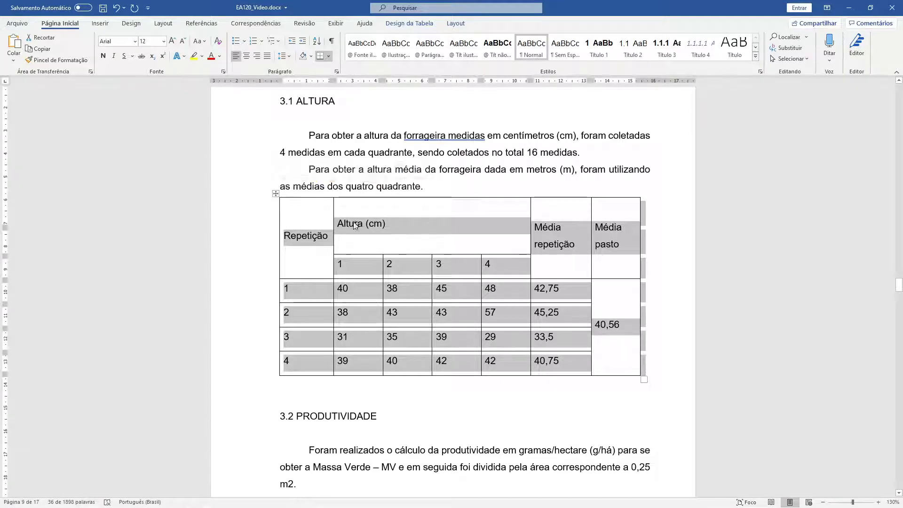
Set the line spacing of the selected height table's paragraphs to Simples.
click(336, 72)
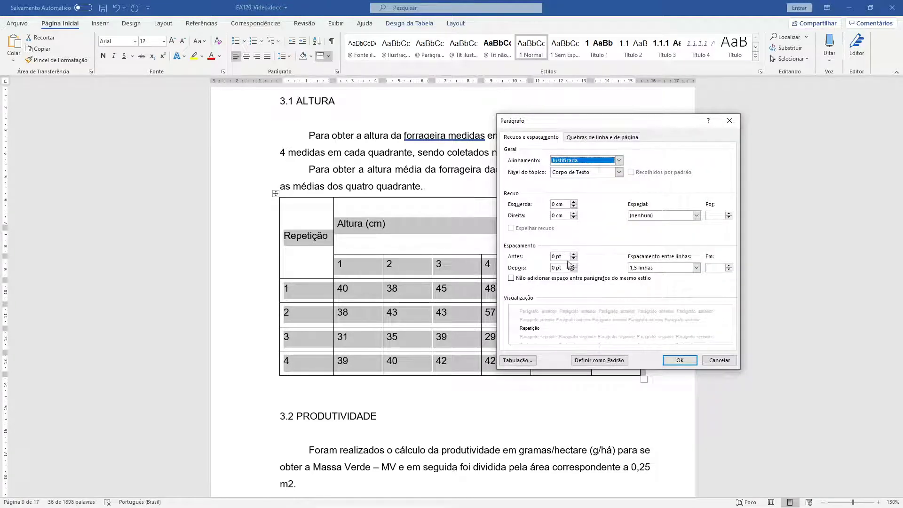
click(696, 267)
click(656, 277)
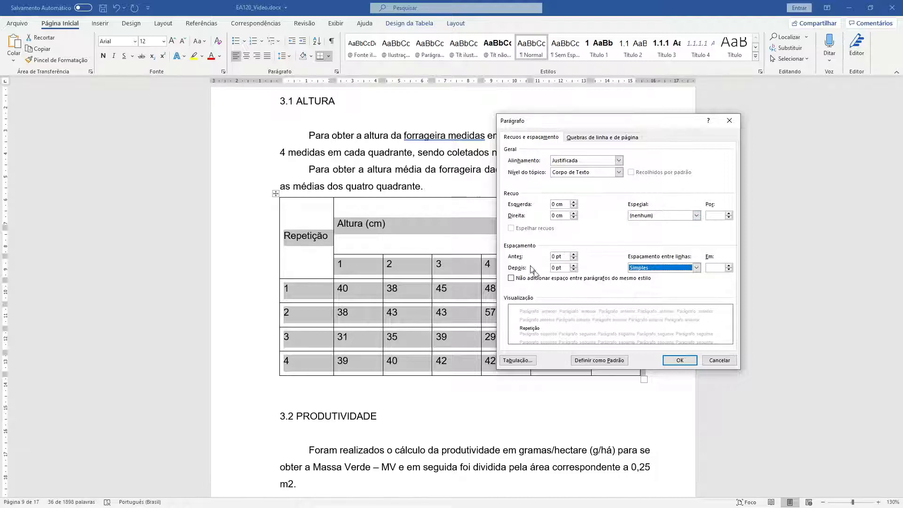
click(680, 360)
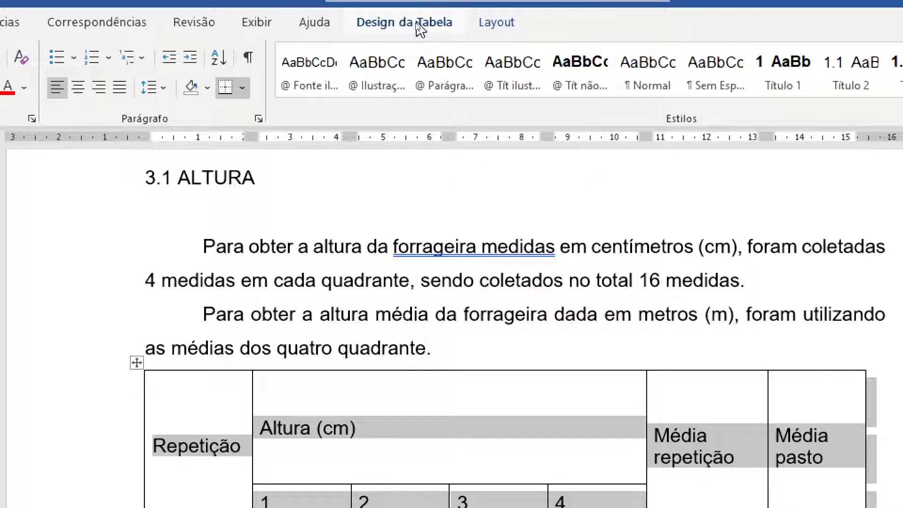
Display the height table's gridlines and remove all of its borders.
click(415, 27)
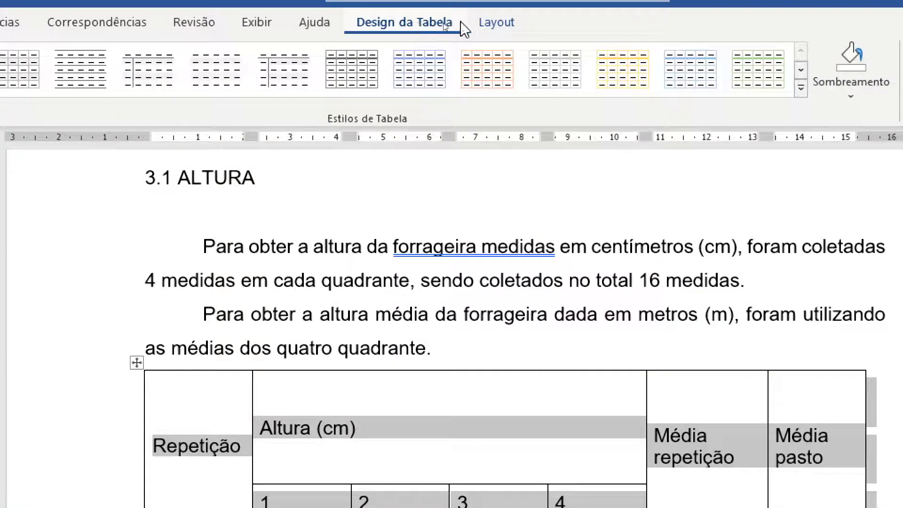
click(490, 27)
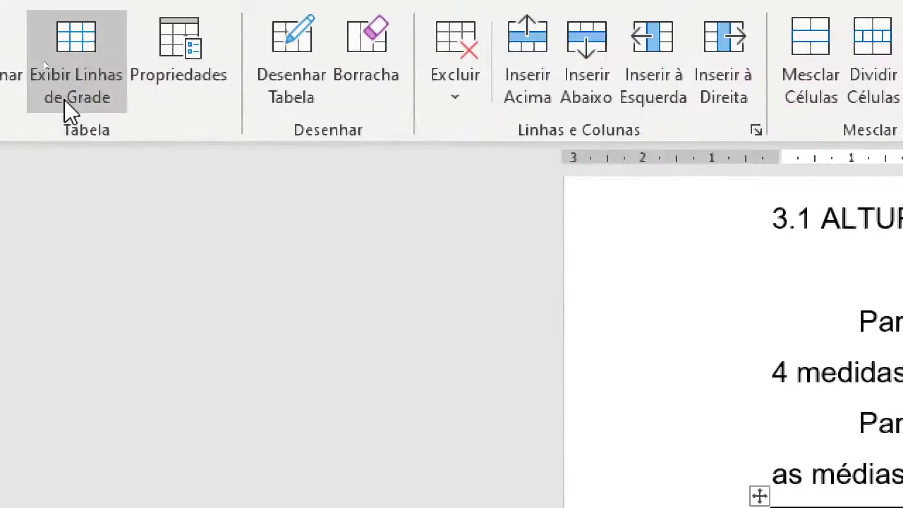
click(72, 83)
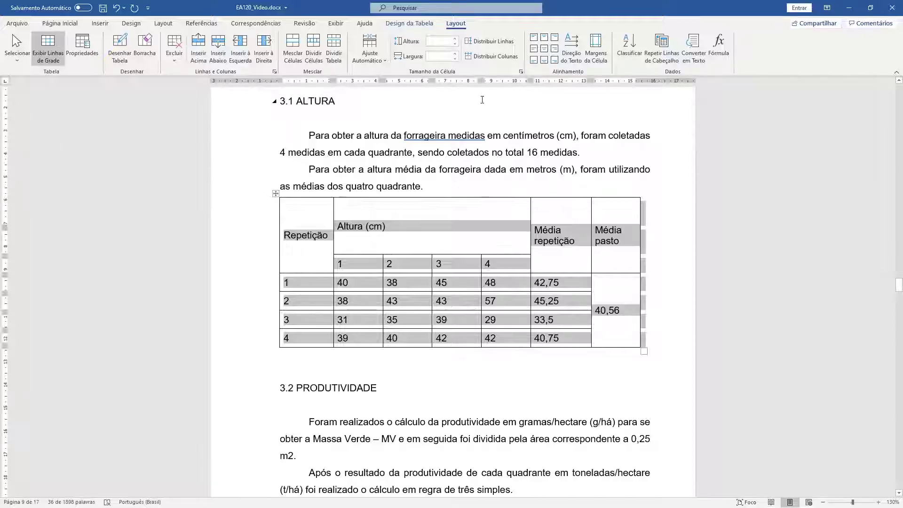
click(418, 25)
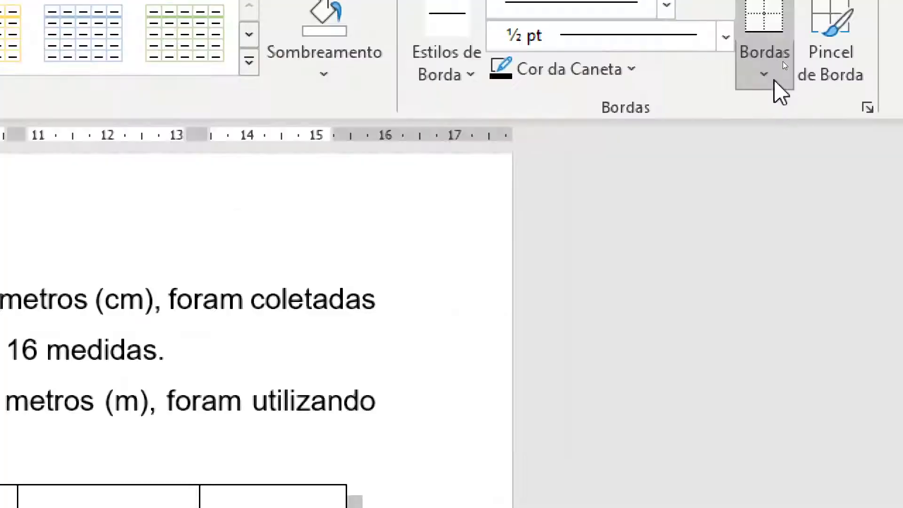
click(781, 69)
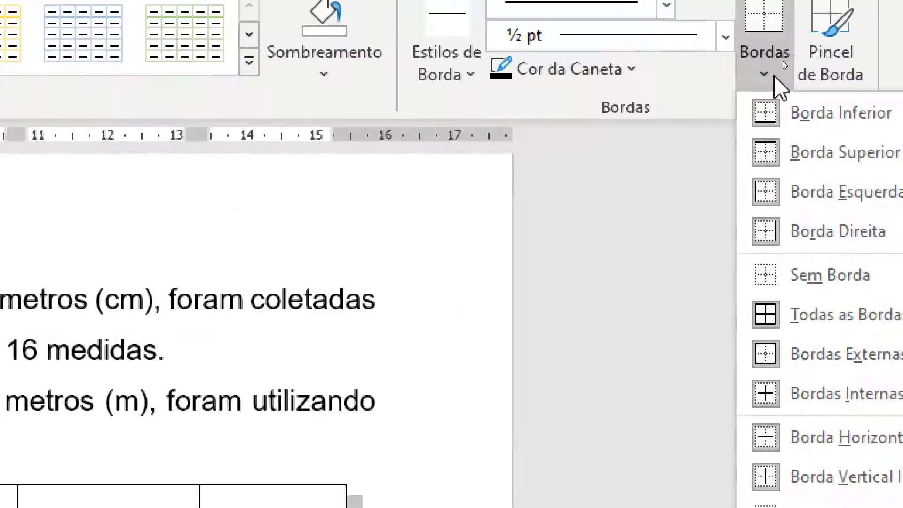
click(829, 277)
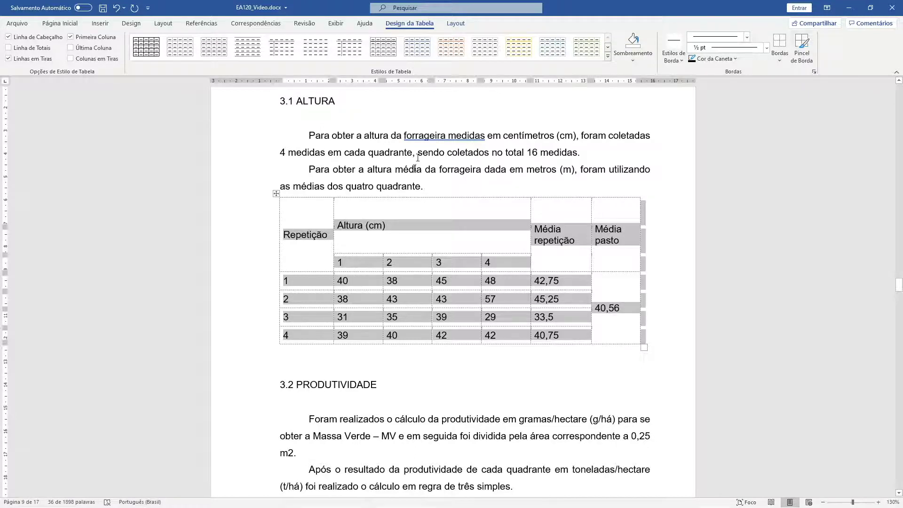
Hide the height table's gridlines and show them again.
click(455, 23)
click(62, 61)
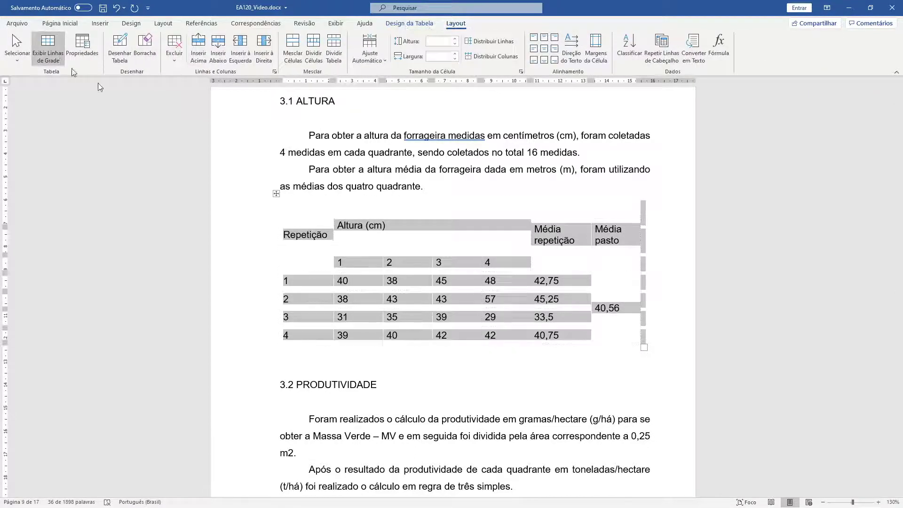
click(49, 50)
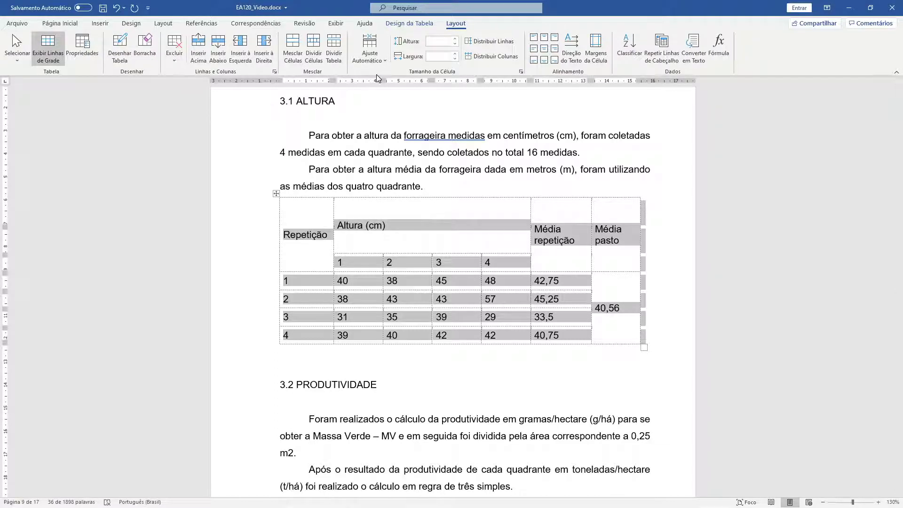
Center the contents of all height table cells horizontally and vertically.
click(409, 23)
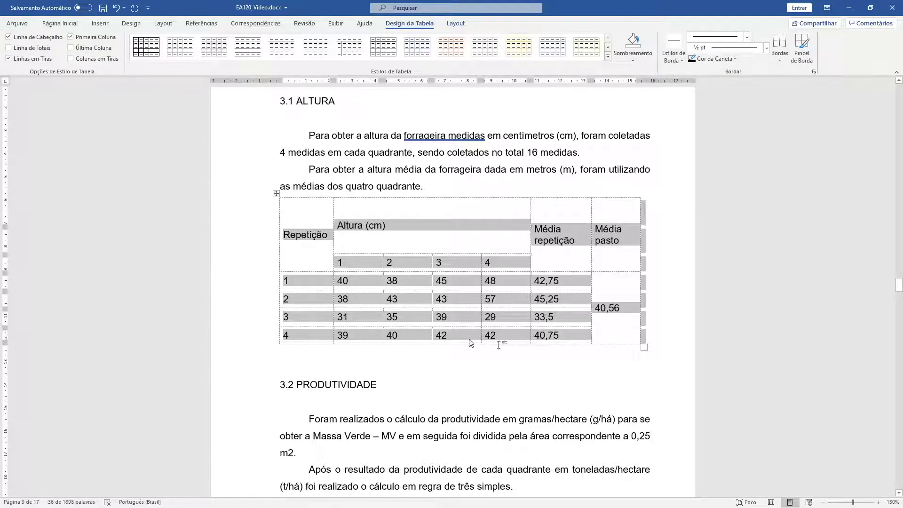
click(455, 25)
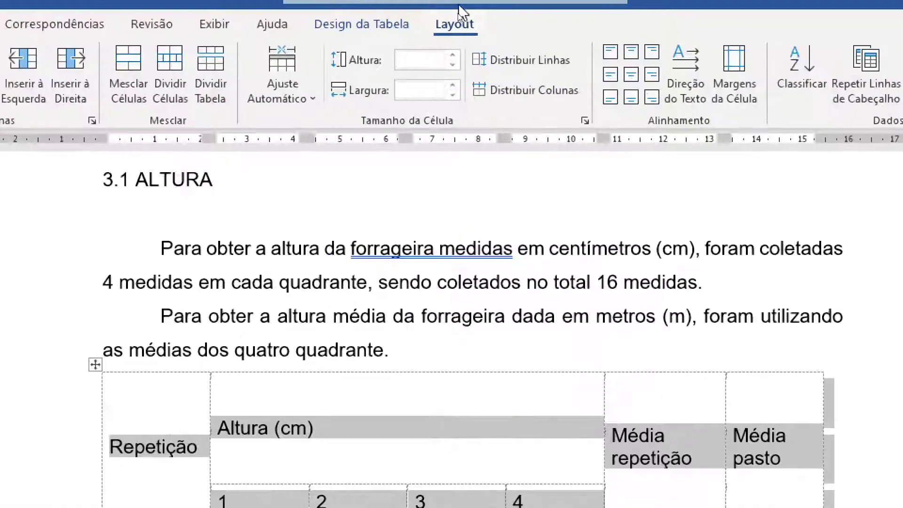
click(631, 76)
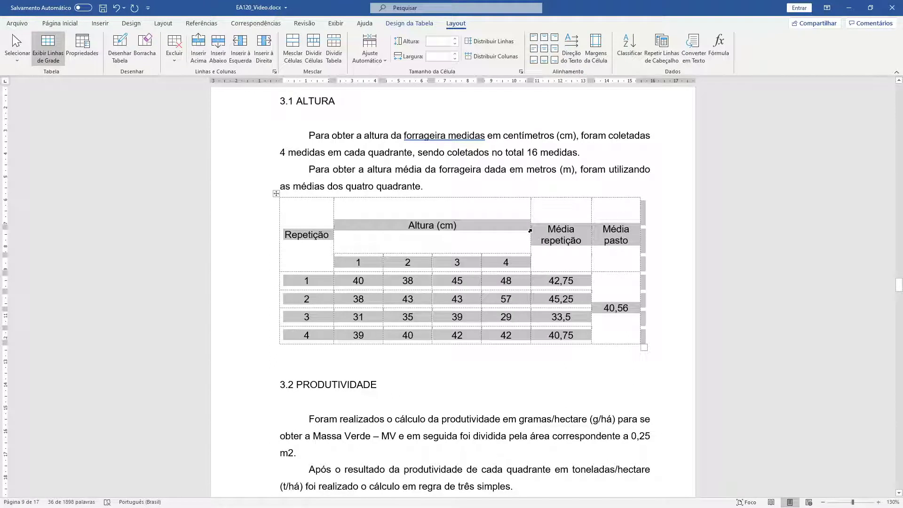
Resize the height table so its right edge aligns with the body text margin and its rows become more compact.
drag(644, 347, 650, 279)
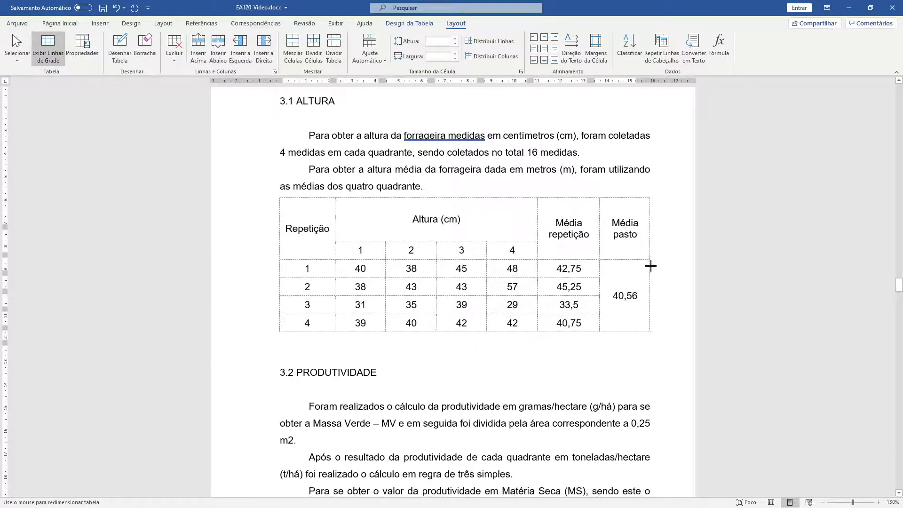
click(636, 295)
click(653, 335)
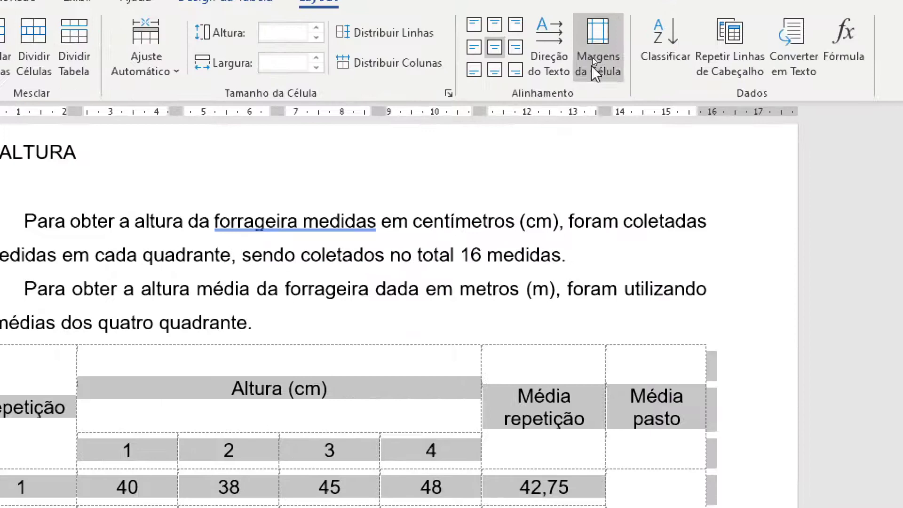
Set all four default cell margins of the height table to 0.
click(592, 56)
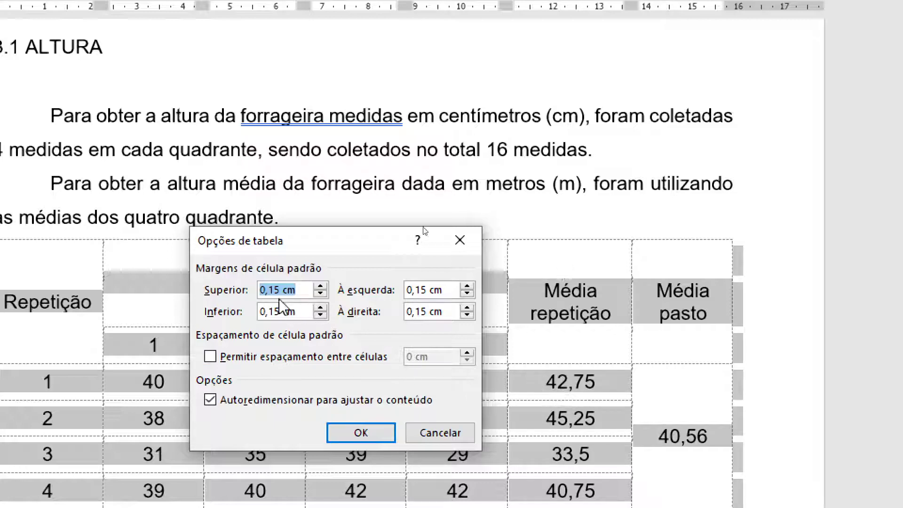
text(0)
key(Tab)
text(0)
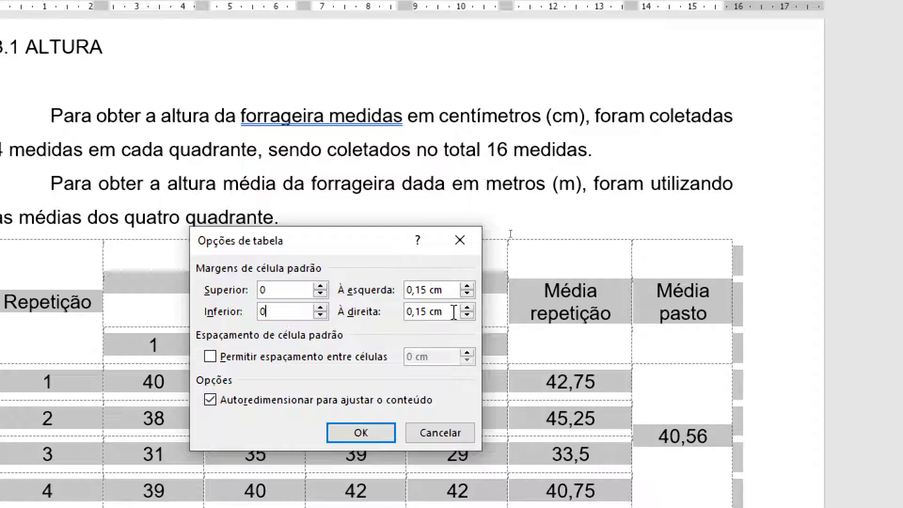
key(Tab)
text(0)
key(shift+Tab)
text(0)
click(357, 430)
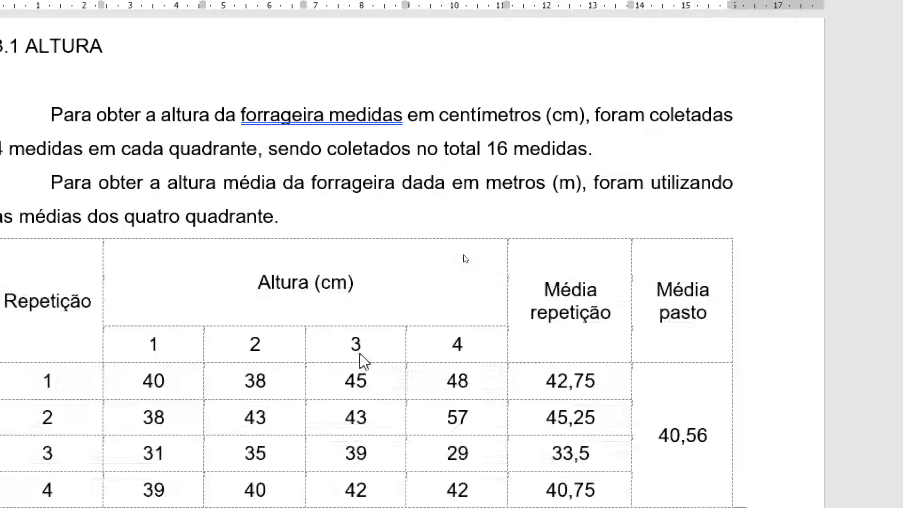
click(390, 262)
scroll(390, 262, down, 4)
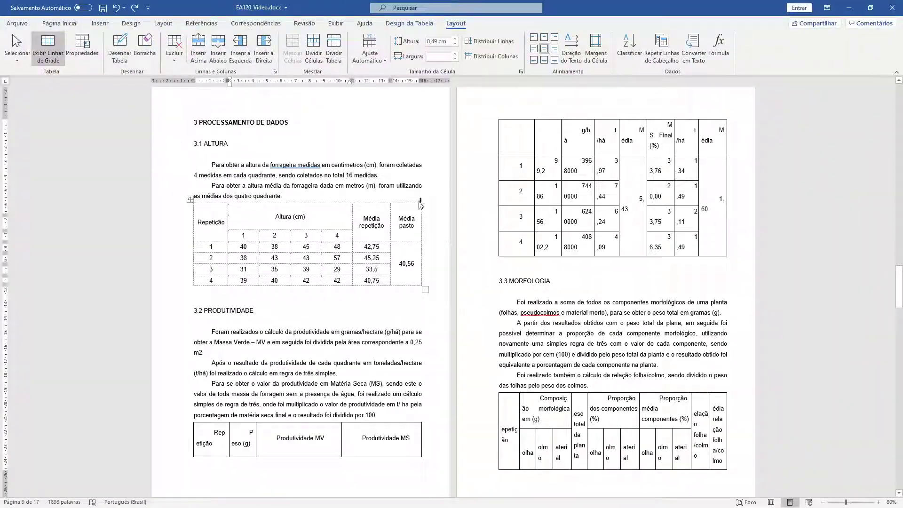
click(268, 240)
click(385, 191)
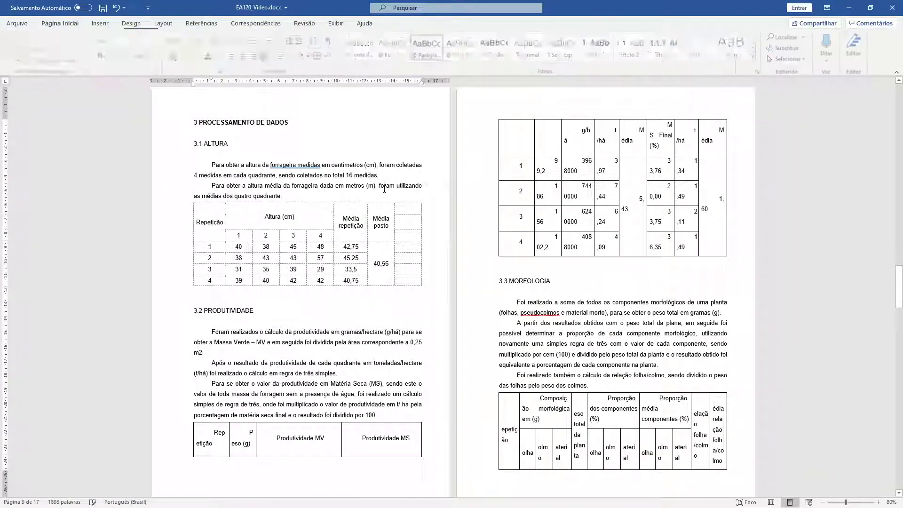
key(ctrl+z)
scroll(368, 188, up, 5)
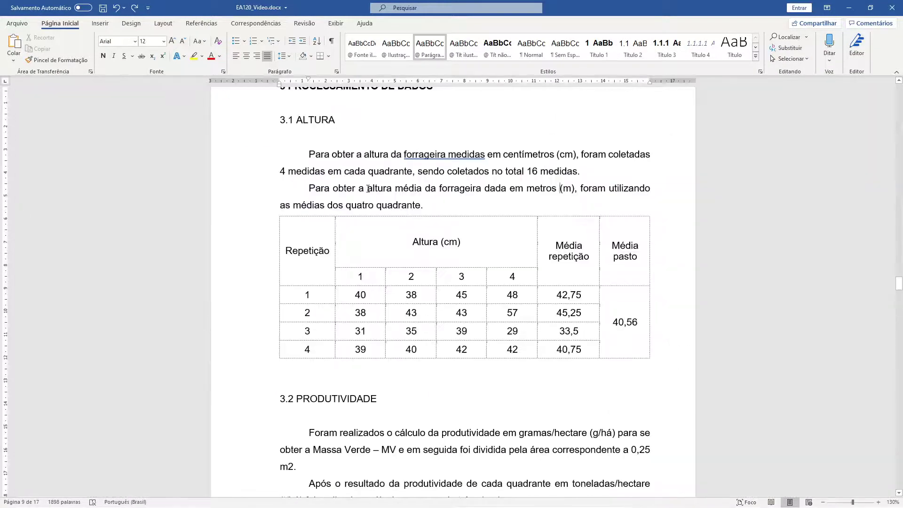
scroll(403, 229, up, 2)
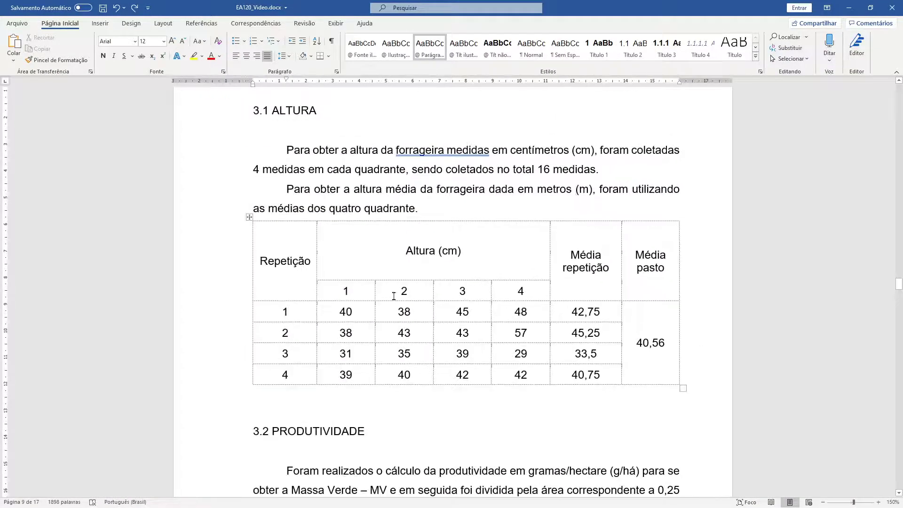
Select the entire height table and apply the no-border option (Sem Borda) to it.
click(248, 219)
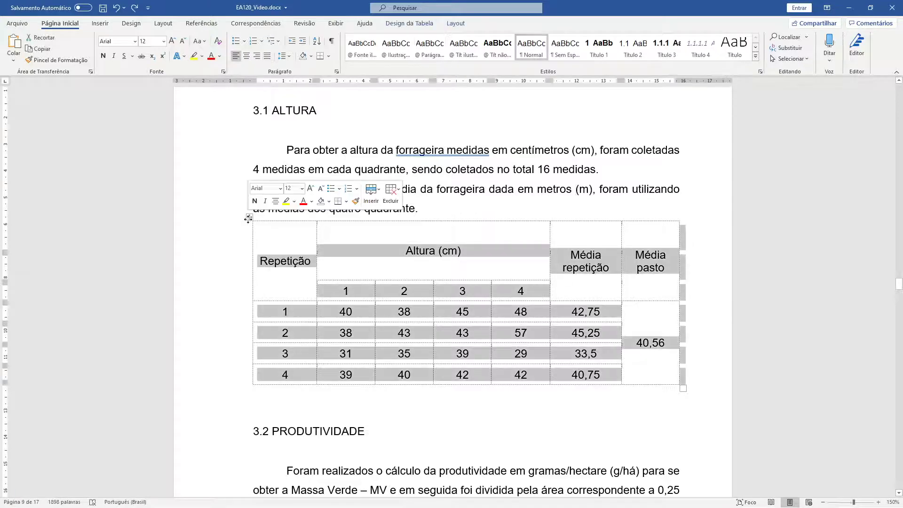
click(420, 23)
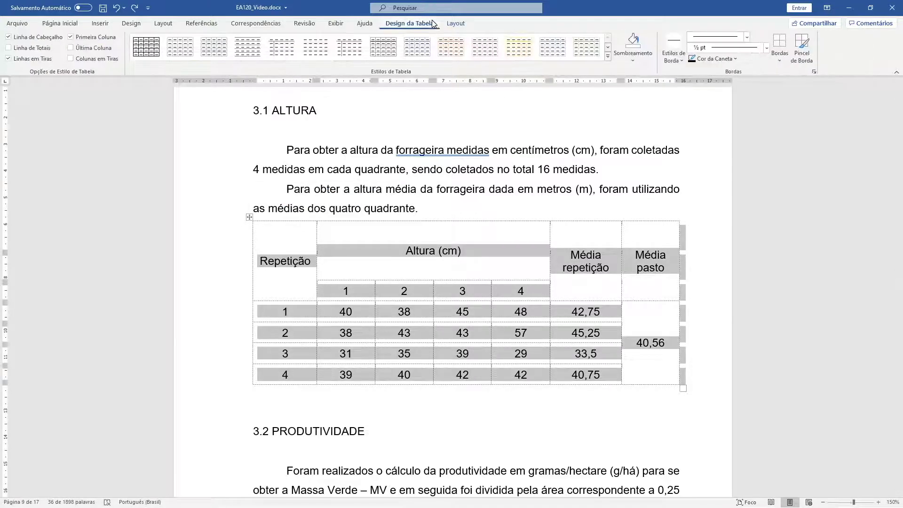
click(454, 24)
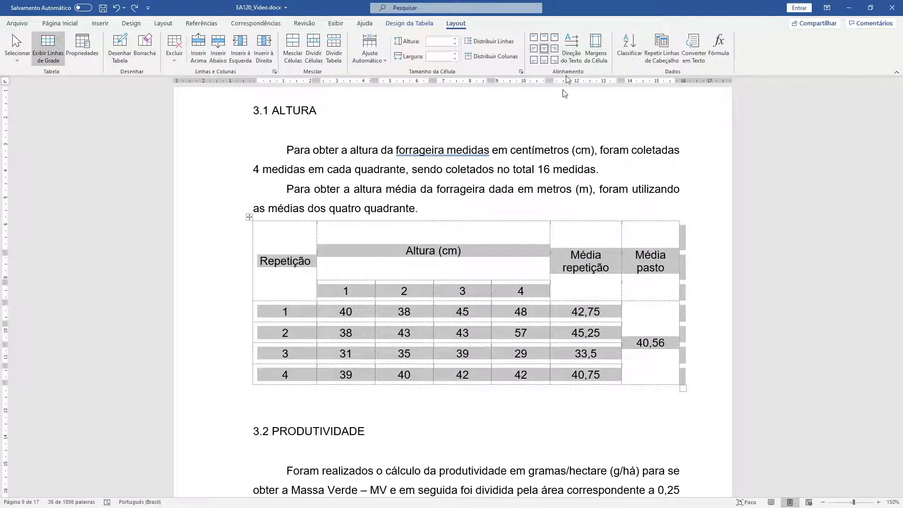
click(420, 24)
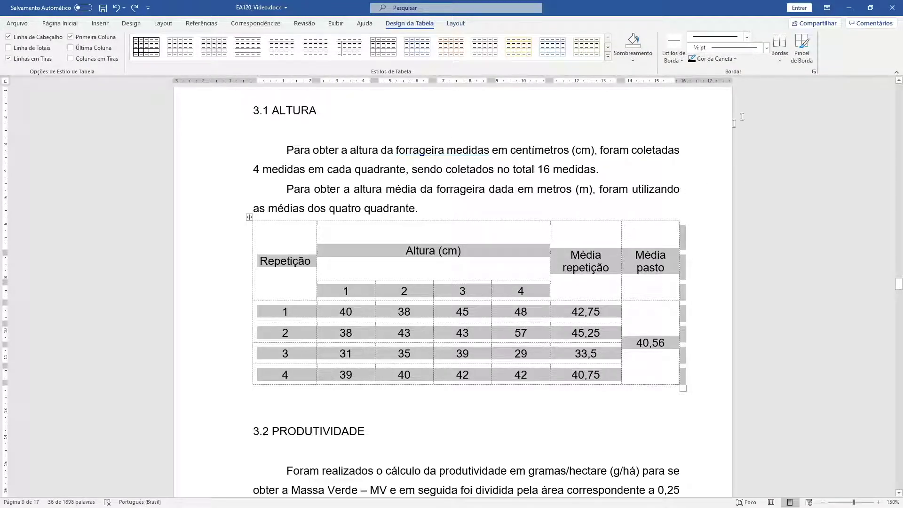
click(779, 59)
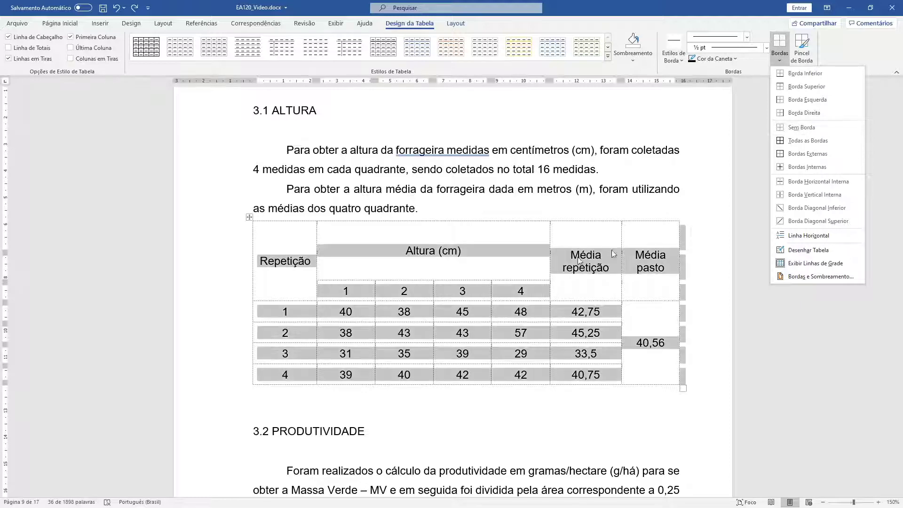
click(806, 130)
Paint 1 pt borders beneath the Altura (cm) header cell and along the height table's bottom edge.
click(767, 48)
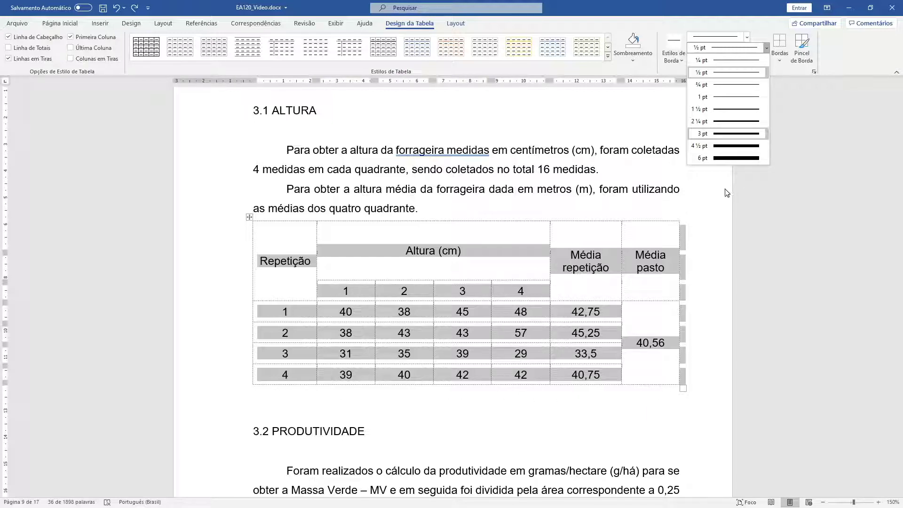
click(721, 98)
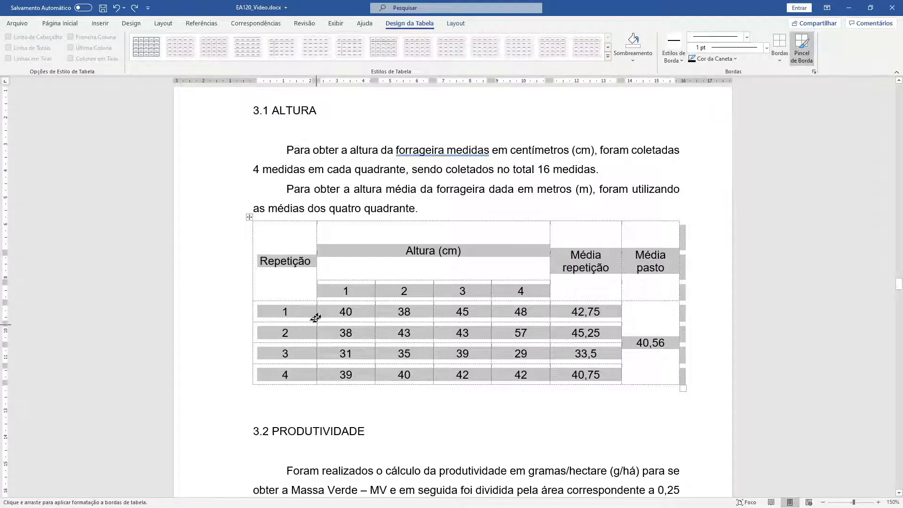
mouse_move(297, 301)
mouse_down()
mouse_move(648, 300)
mouse_move(330, 301)
mouse_move(643, 294)
mouse_move(519, 294)
mouse_up()
key(ctrl+z)
drag(346, 277, 470, 276)
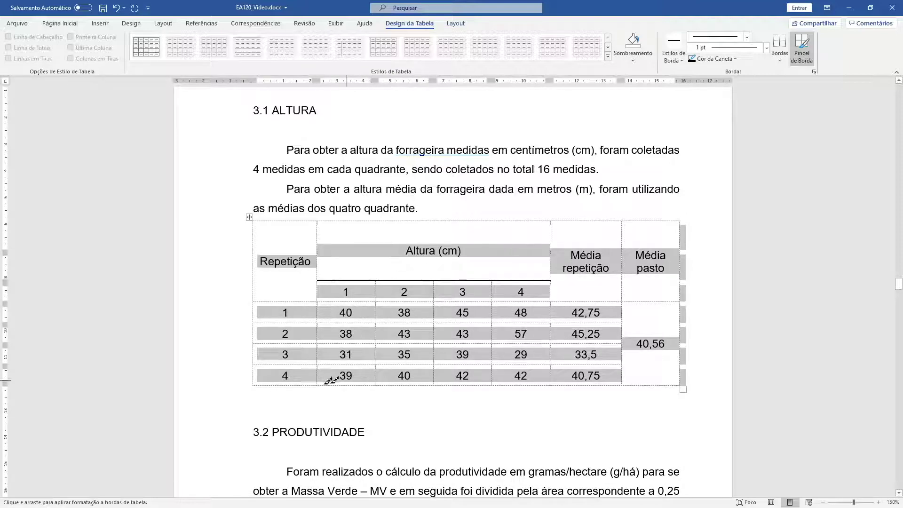
drag(286, 382, 656, 376)
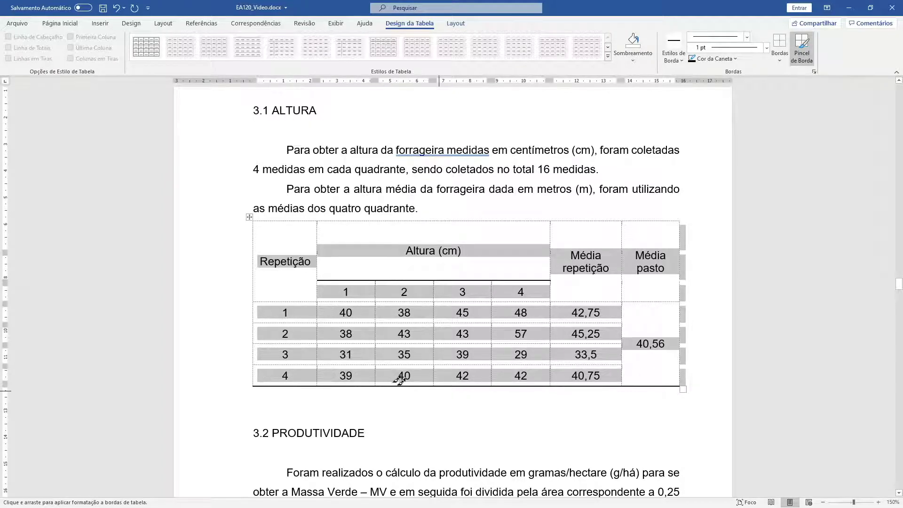
Paint 1 ½ pt borders along the height table's top edge and between the header rows and the data rows.
click(738, 49)
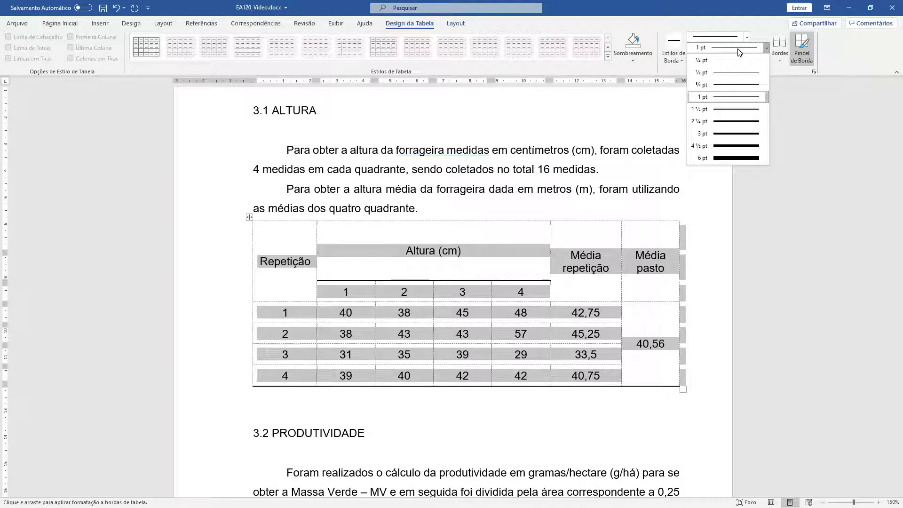
click(724, 110)
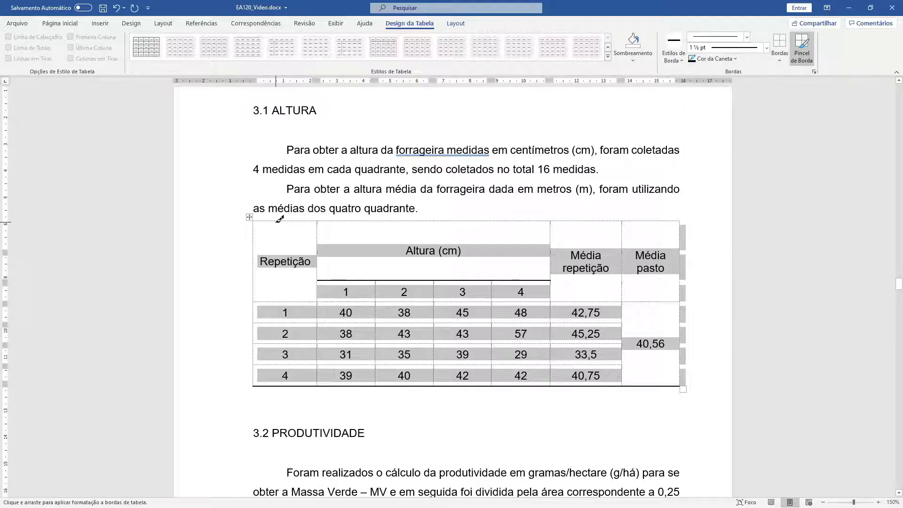
drag(280, 219, 678, 217)
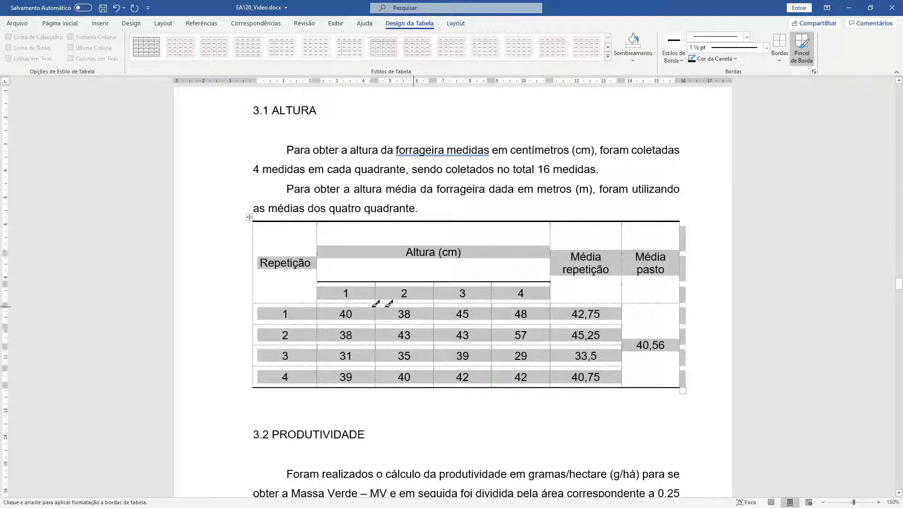
click(348, 300)
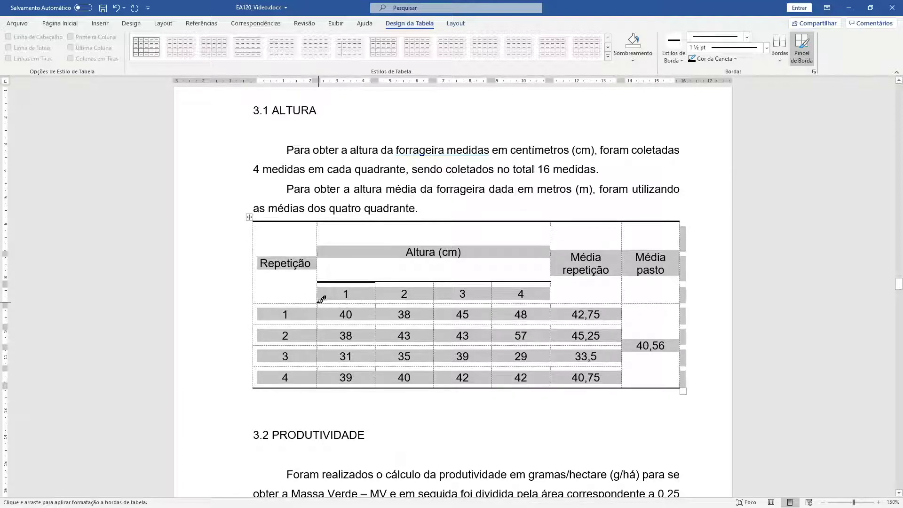
mouse_move(320, 302)
mouse_down()
mouse_move(271, 302)
mouse_move(649, 303)
mouse_up()
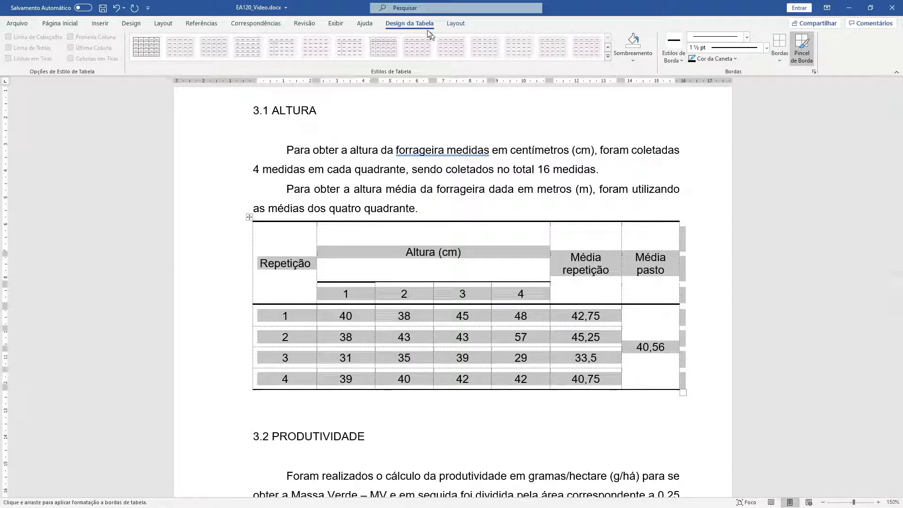
Hide the height table's gridlines and examine the painted borders.
click(451, 26)
click(48, 47)
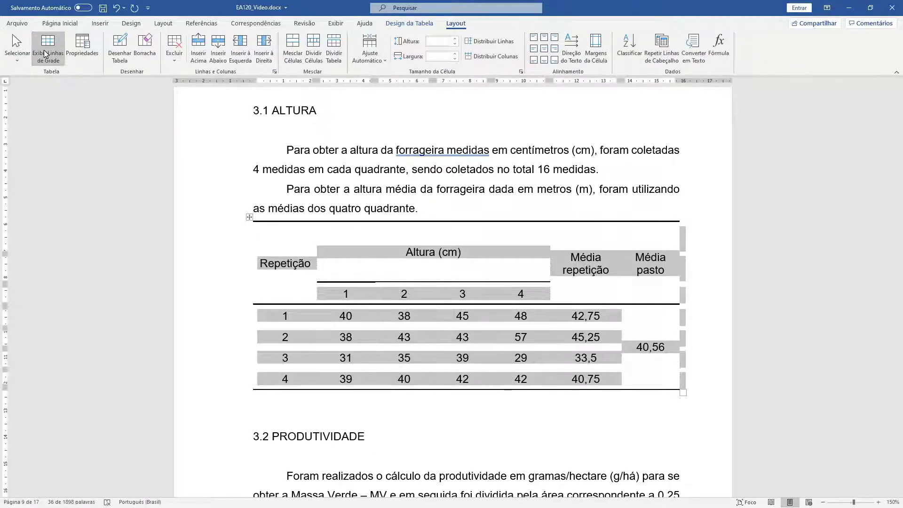
click(375, 194)
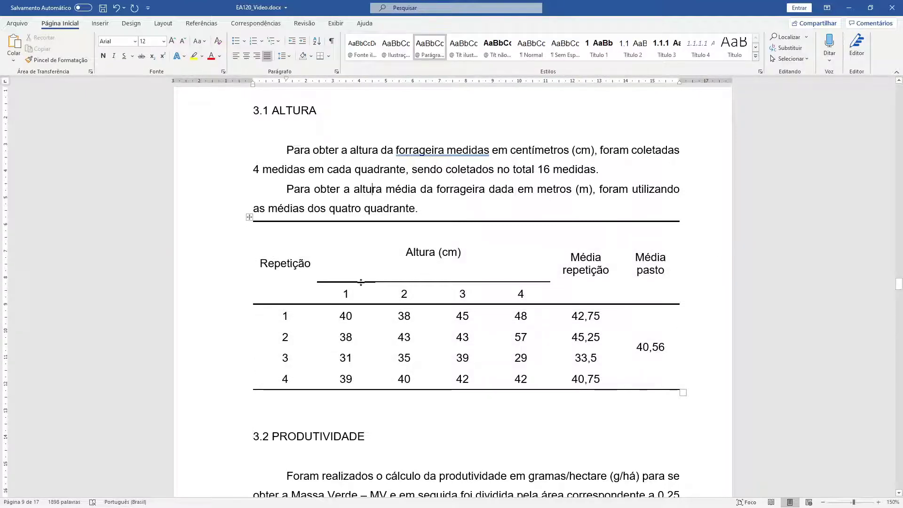
scroll(361, 282, down, 3)
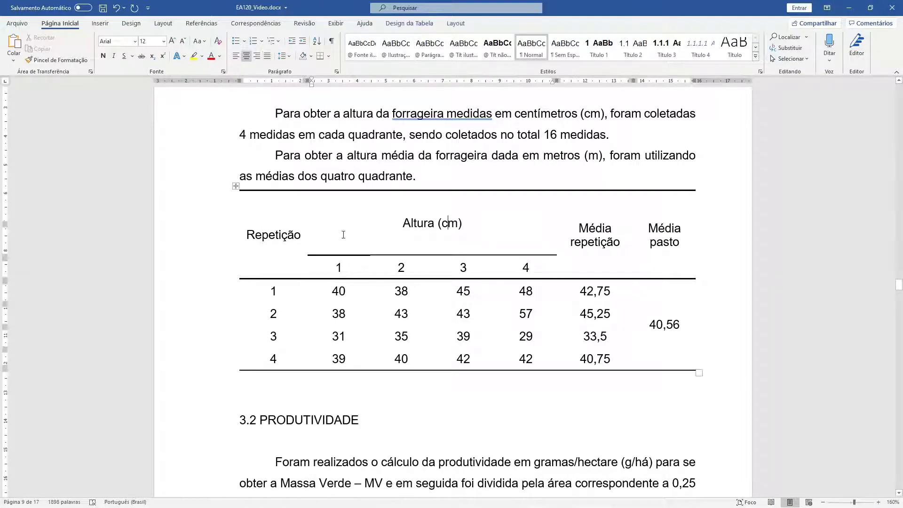
Remove all borders from the Altura (cm) header cell and the numbered cells 1 to 4 below it.
drag(343, 231, 536, 267)
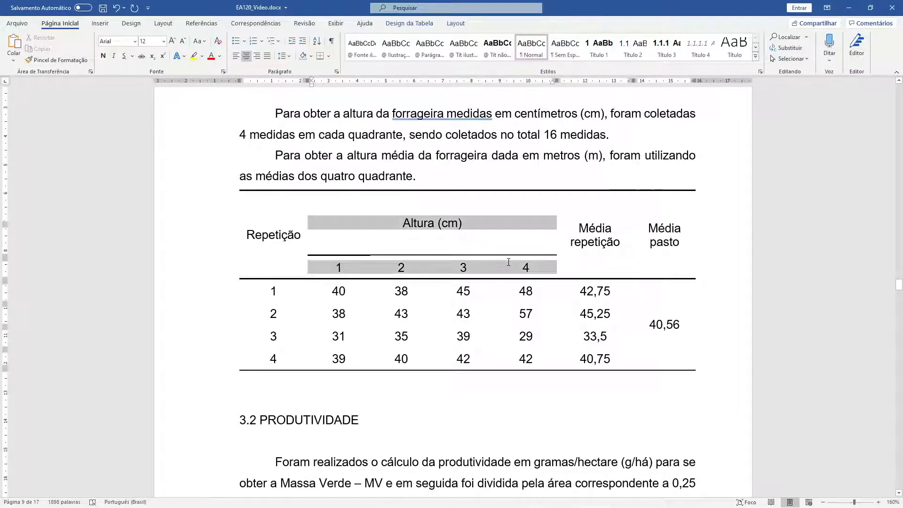
click(456, 23)
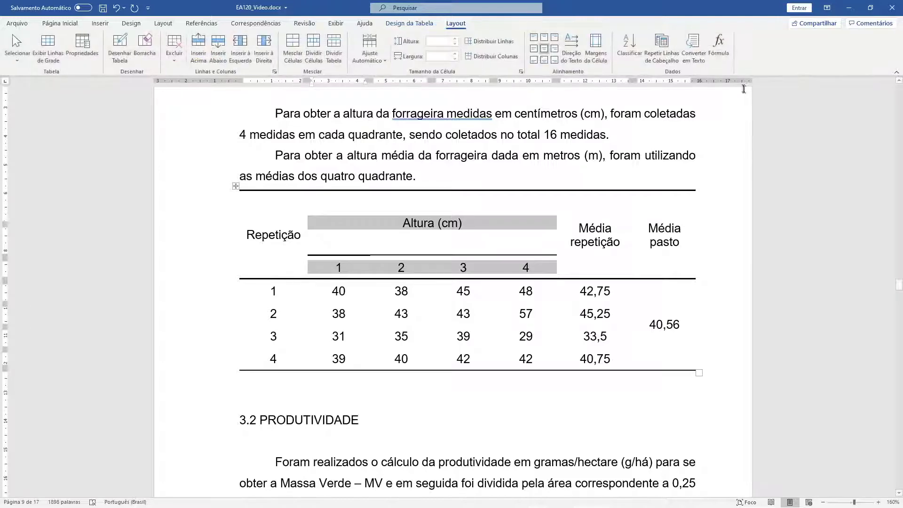
click(417, 26)
click(783, 60)
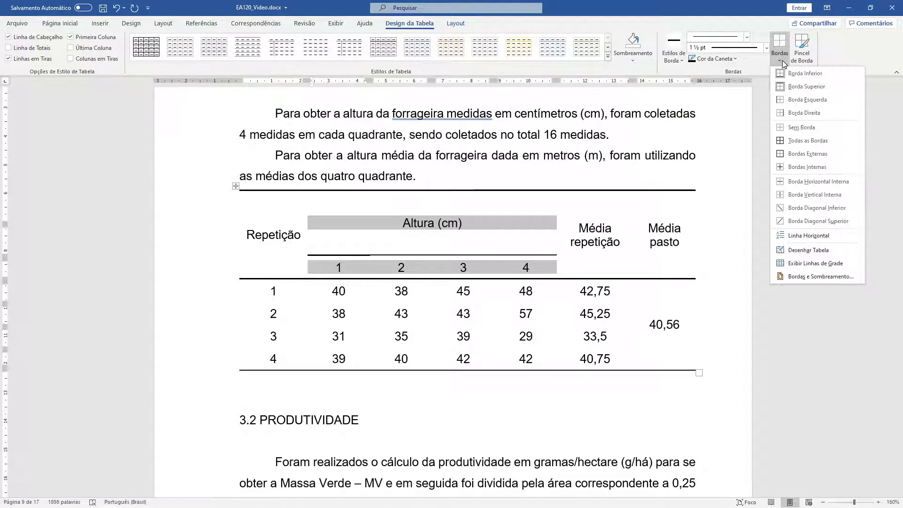
click(808, 125)
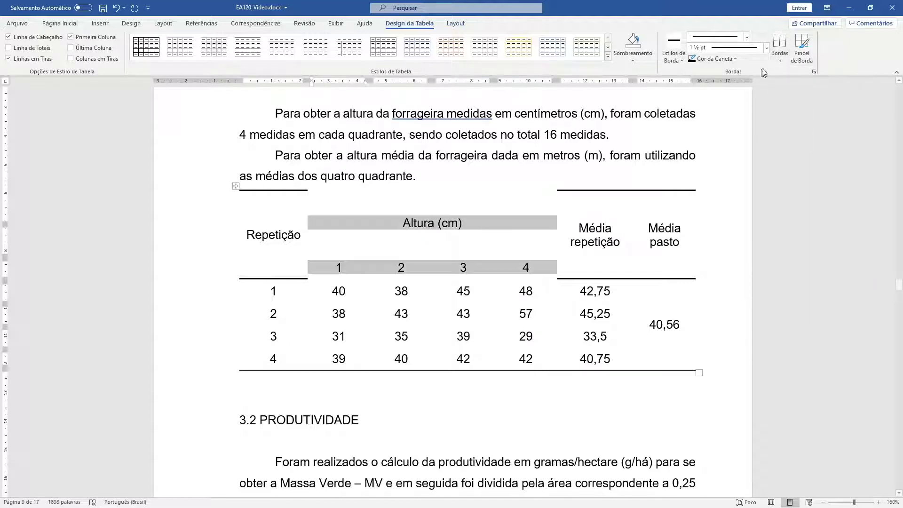
Paint 1 ½ pt borders above the Altura (cm) header cell and beneath the numbered header cells 1 to 4.
click(442, 222)
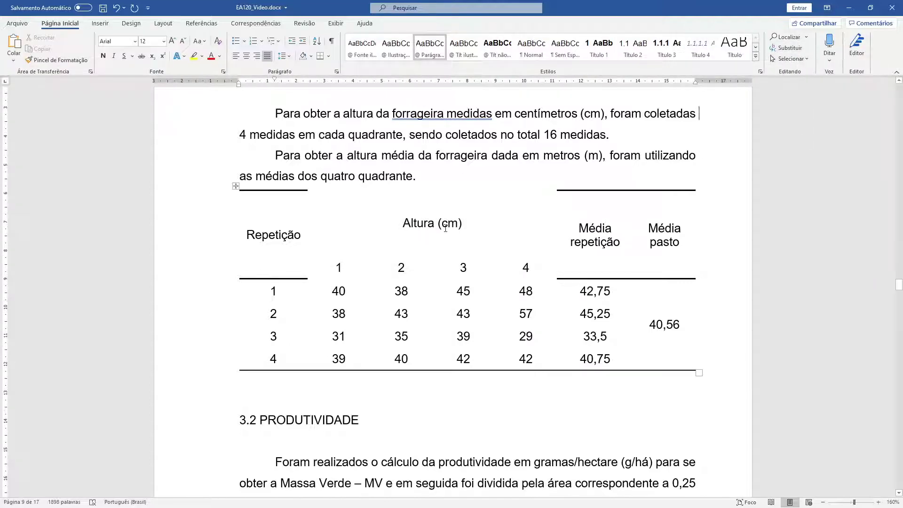
click(409, 23)
click(779, 60)
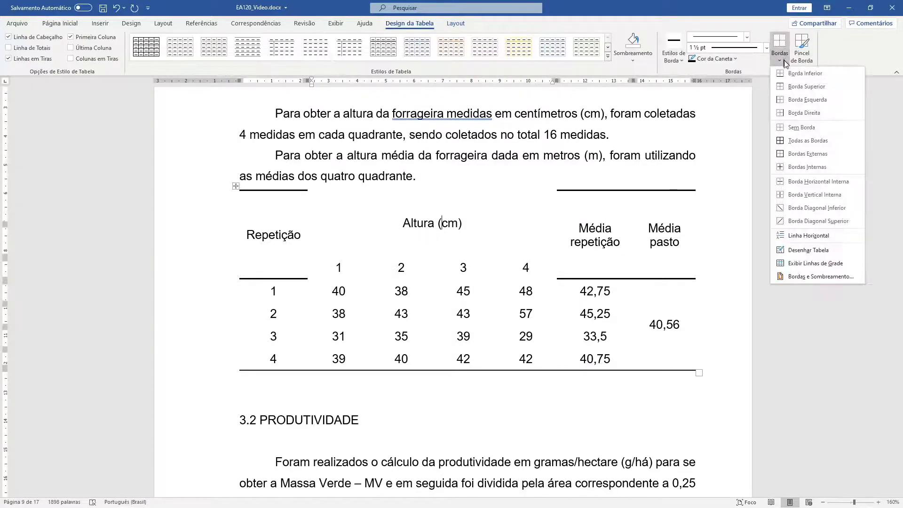
click(766, 48)
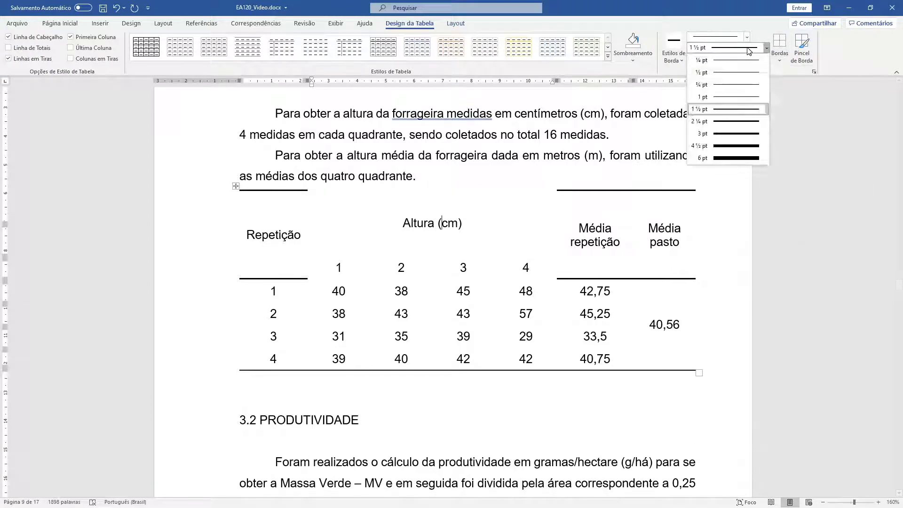
click(727, 110)
click(358, 190)
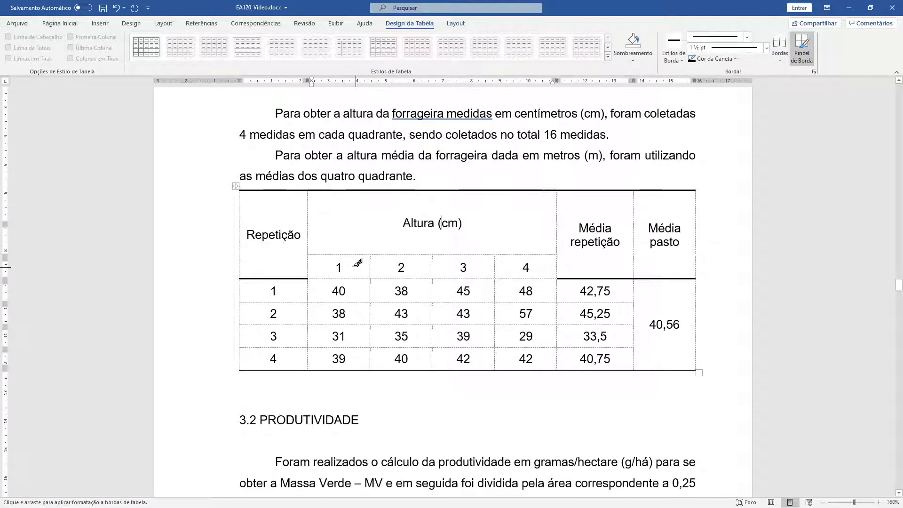
drag(342, 277, 541, 278)
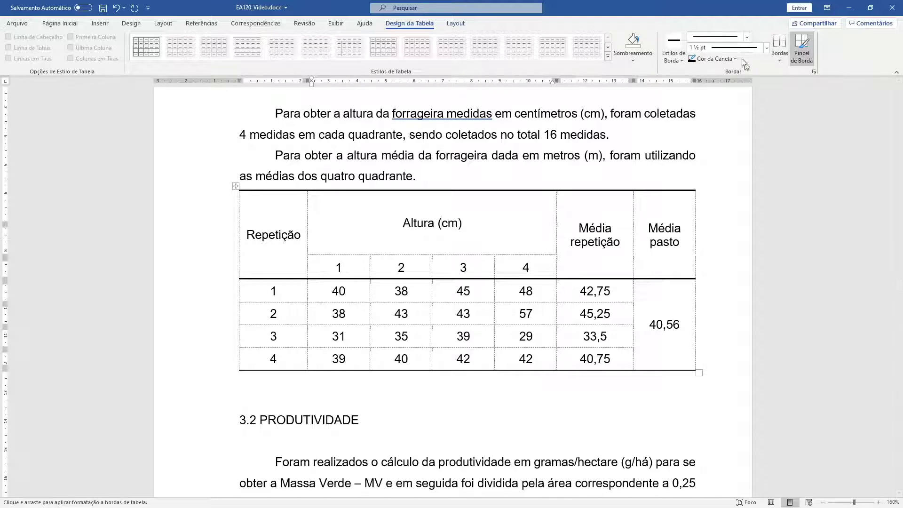
Paint a 1 pt border between the Altura (cm) header cell and the numbered header cells 1 to 4.
click(733, 48)
click(725, 97)
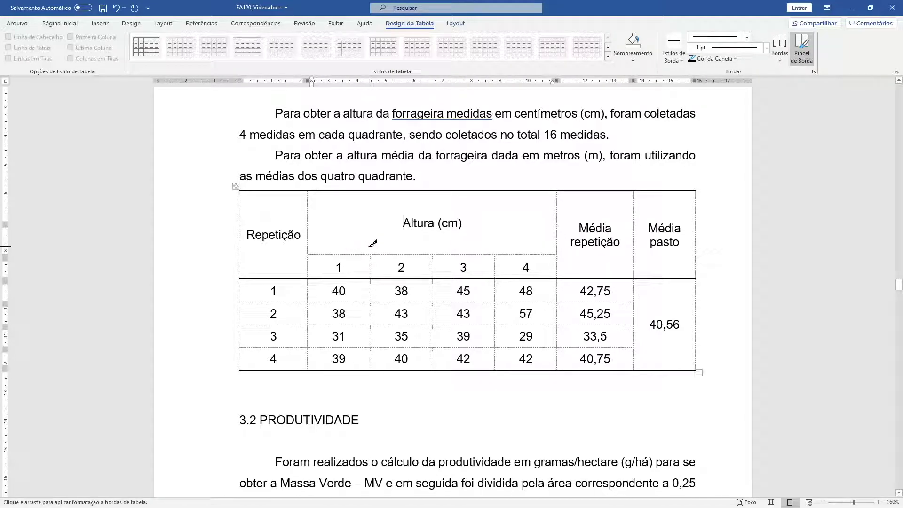
click(453, 250)
mouse_move(383, 256)
mouse_down()
mouse_move(528, 255)
mouse_move(539, 244)
mouse_up()
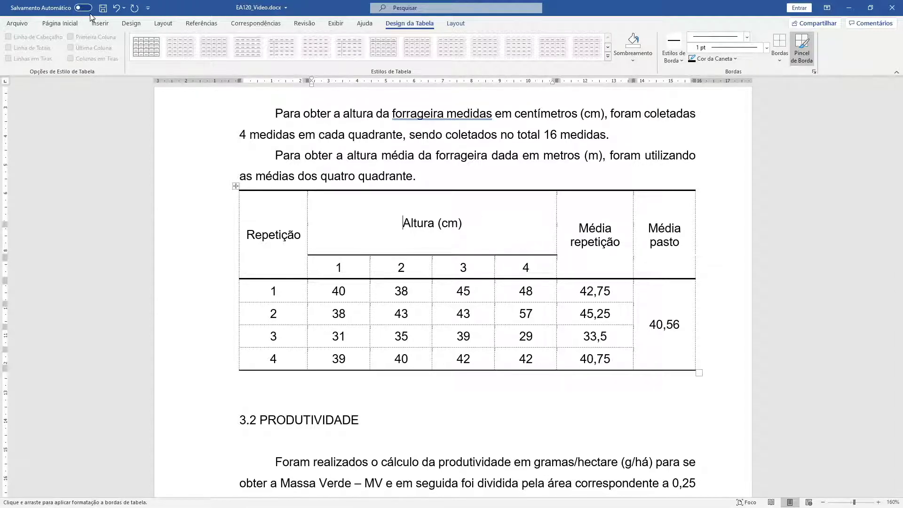
Hide the height table's gridlines and review the remaining horizontal borders in the document.
click(456, 23)
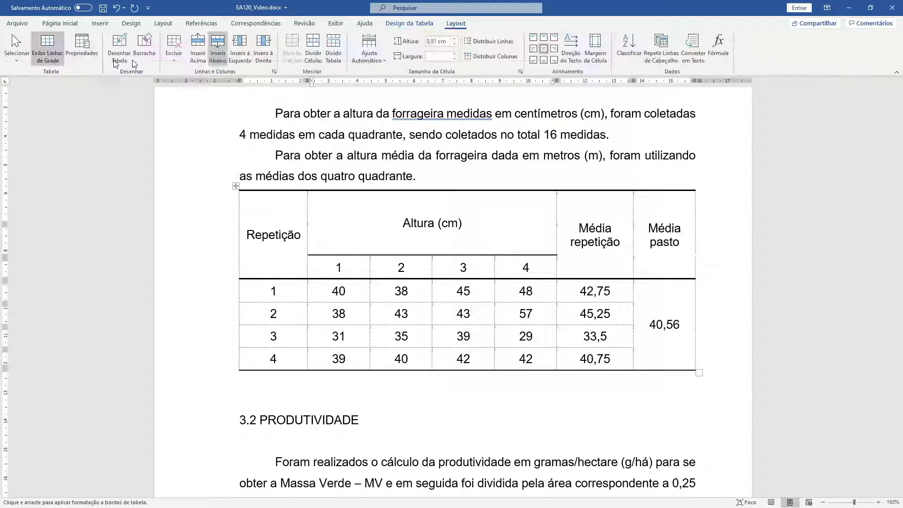
click(45, 56)
click(60, 23)
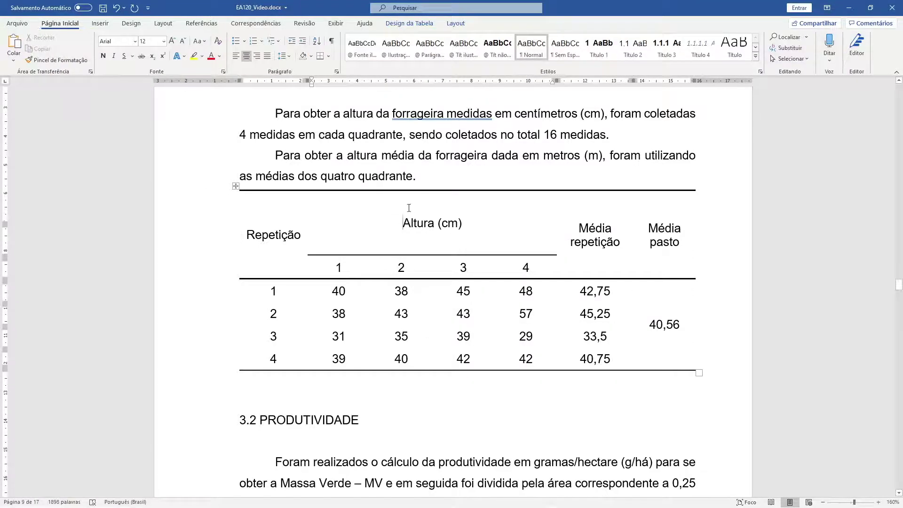
scroll(408, 208, up, 2)
ctrl+scroll(410, 221, down, 4)
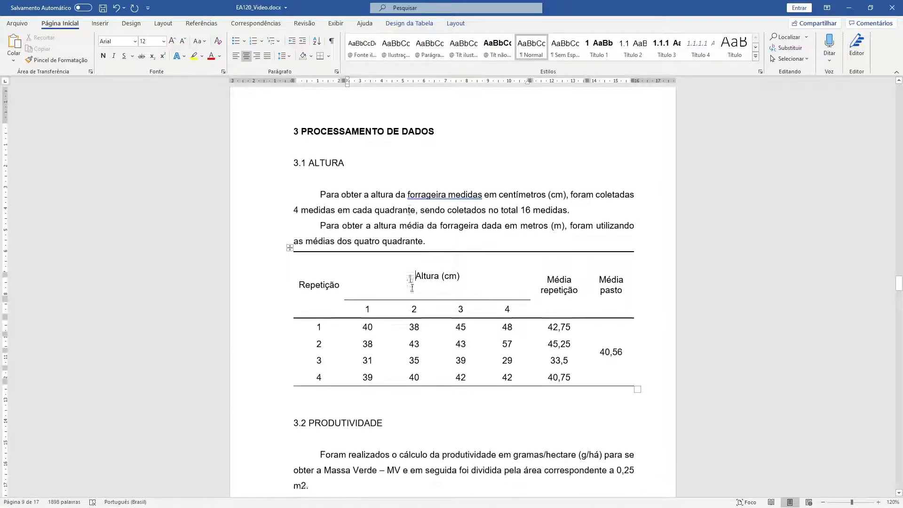
scroll(411, 288, down, 2)
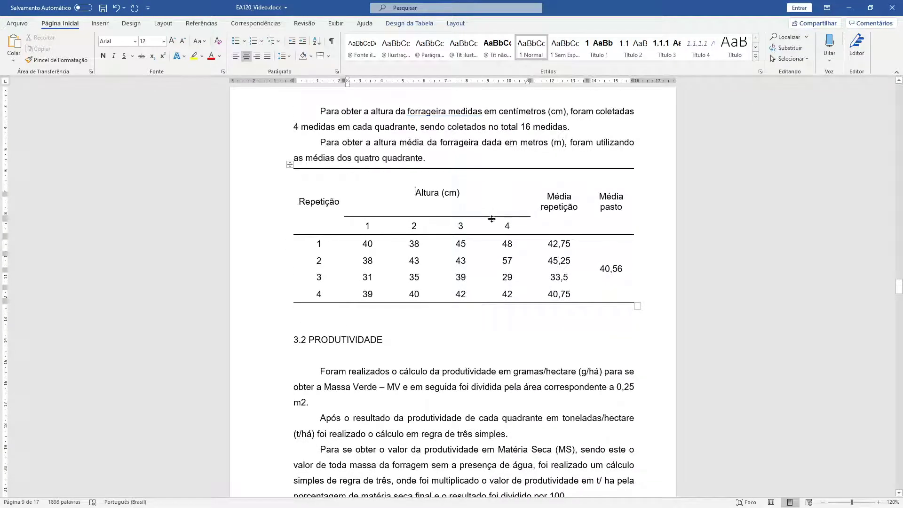
click(626, 282)
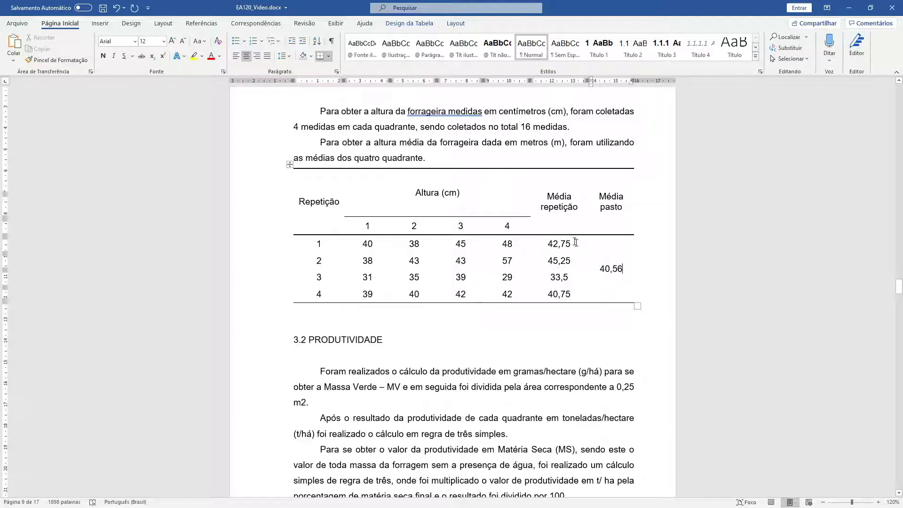
Set the special paragraph indent to none for the whole height table.
click(287, 166)
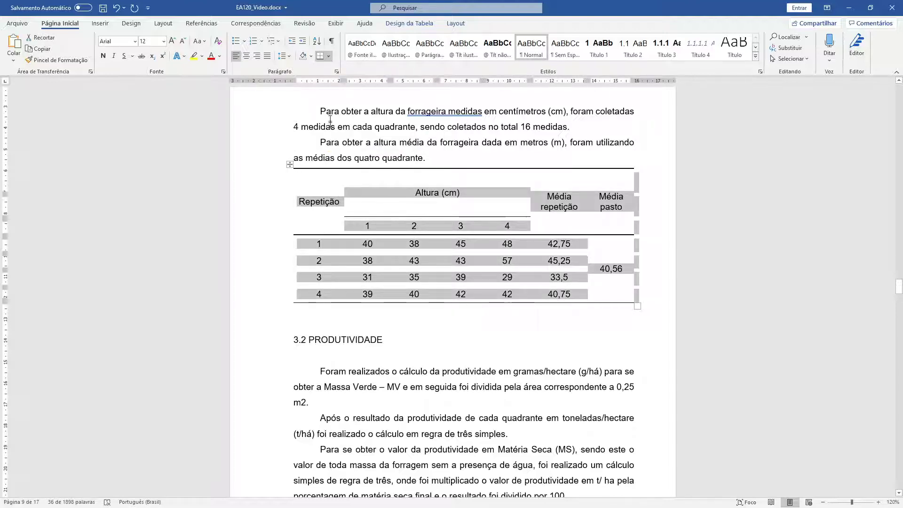
click(336, 71)
click(660, 215)
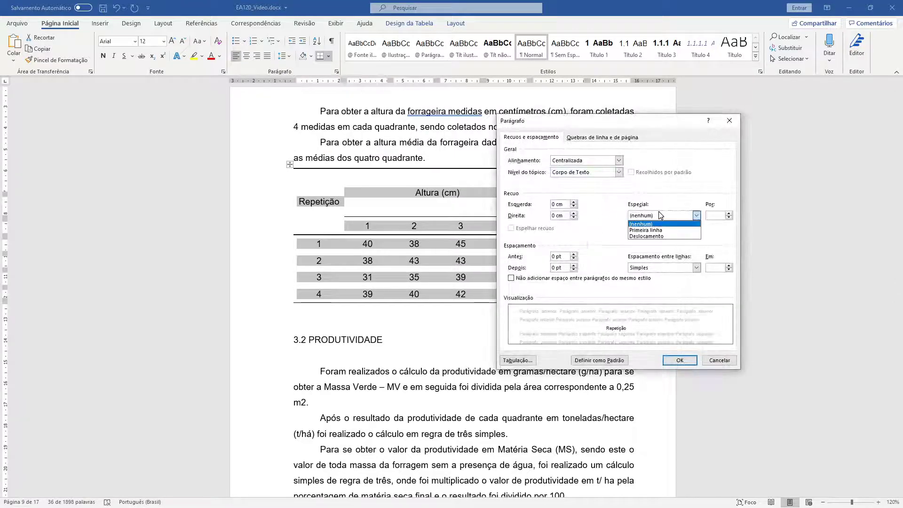
click(677, 224)
click(690, 361)
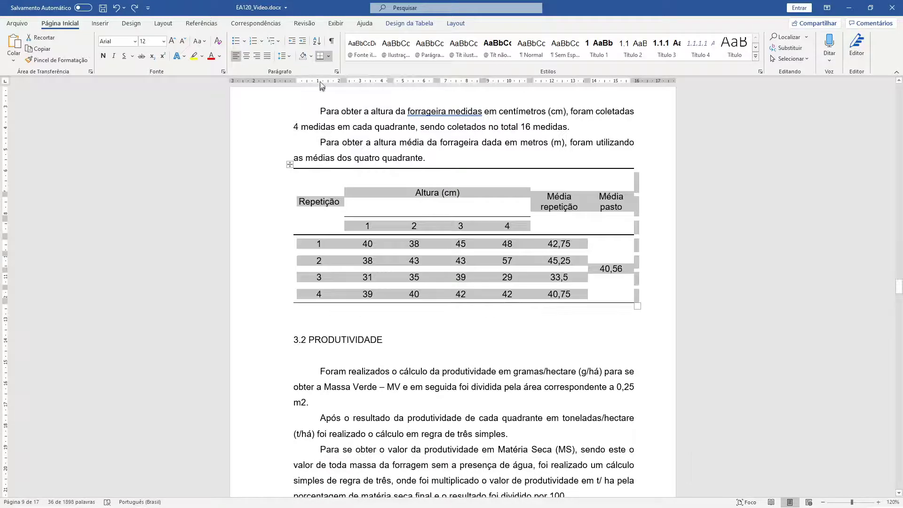
Try double line spacing on the whole height table and undo it.
click(336, 71)
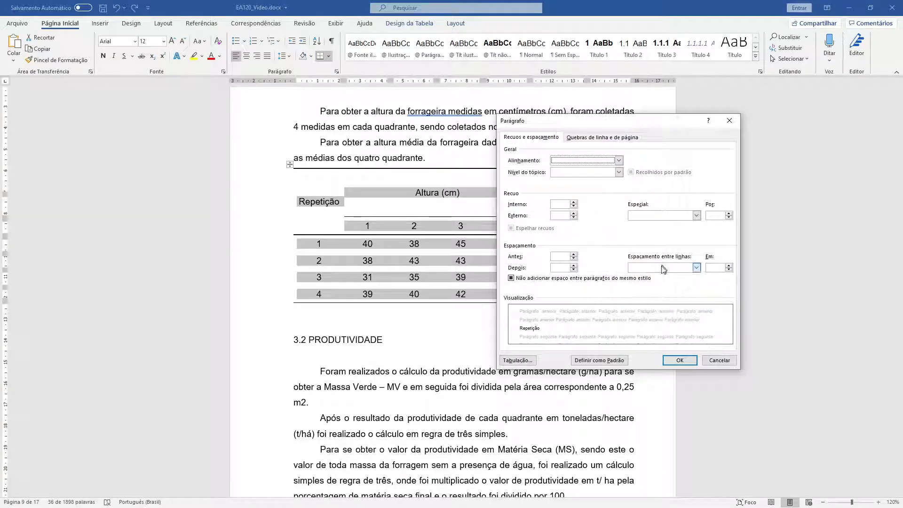
click(663, 267)
click(663, 286)
click(677, 360)
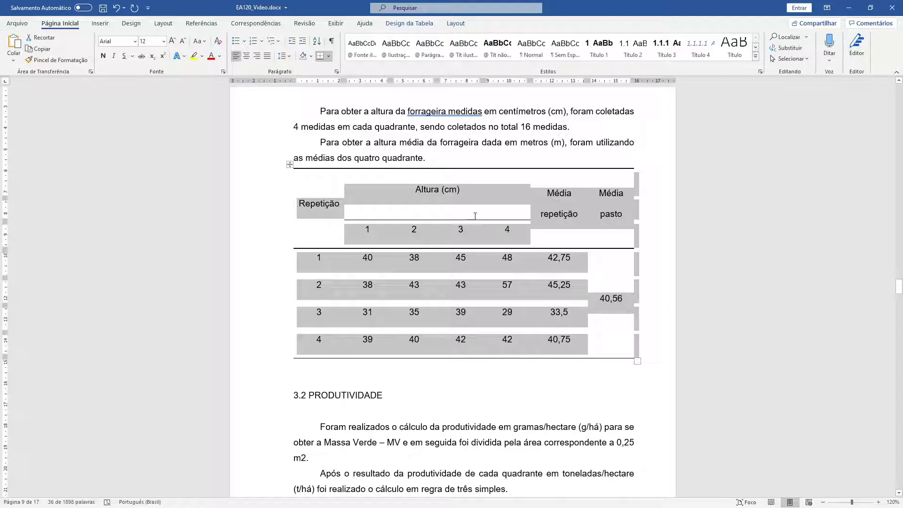
click(469, 235)
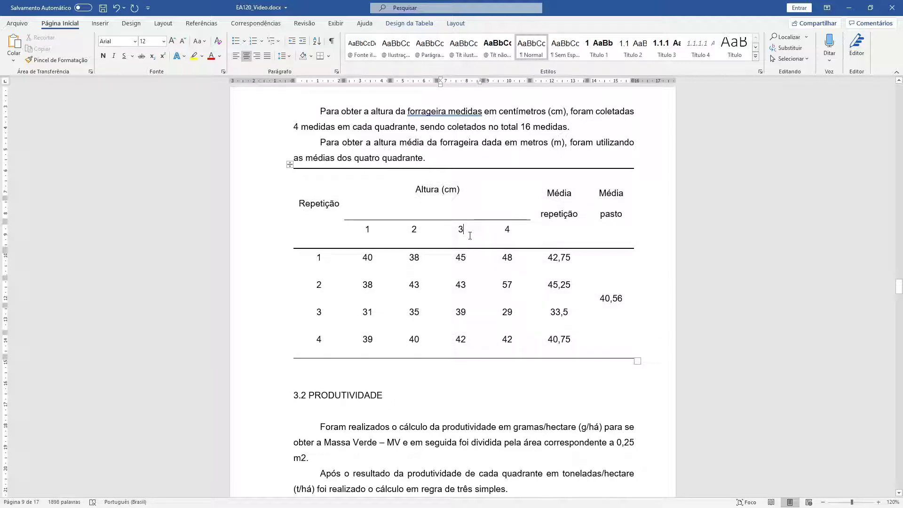
key(ctrl+z)
click(646, 314)
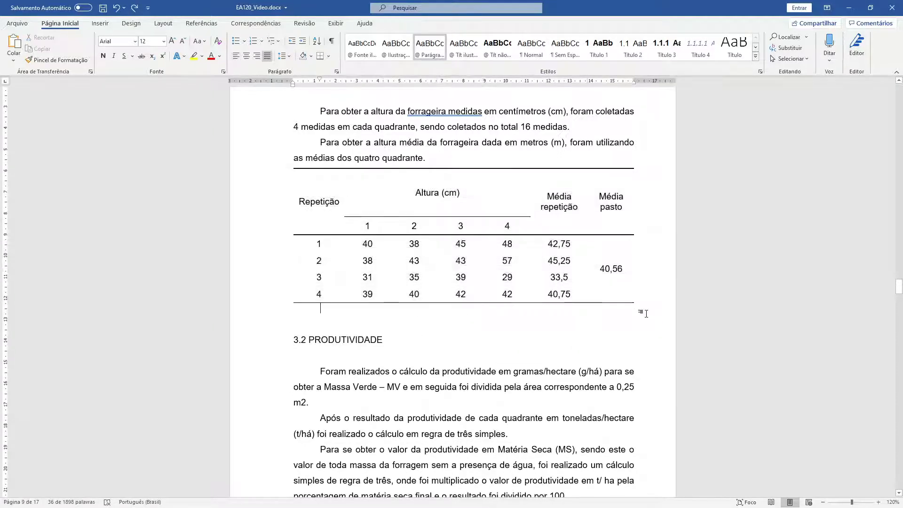
Insert a table of 5 columns and 2 rows on a new line above the height table.
click(445, 159)
key(Return)
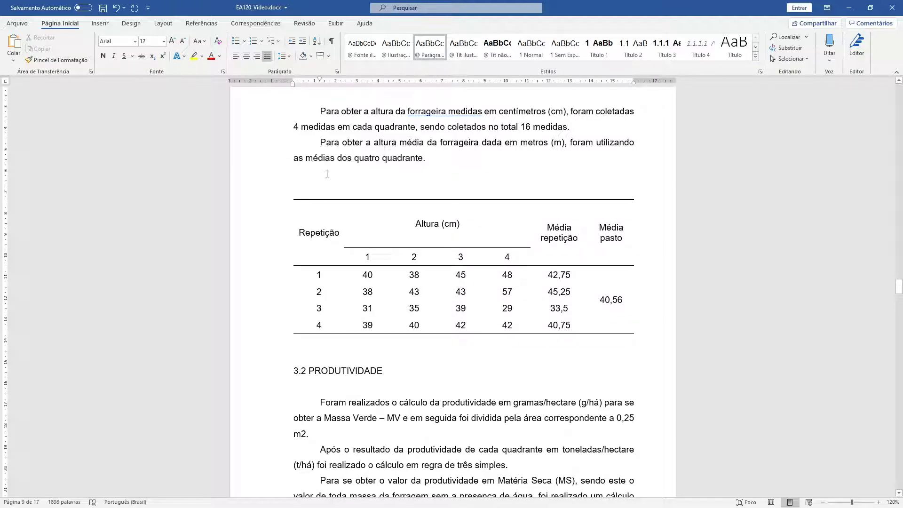
click(100, 23)
click(102, 66)
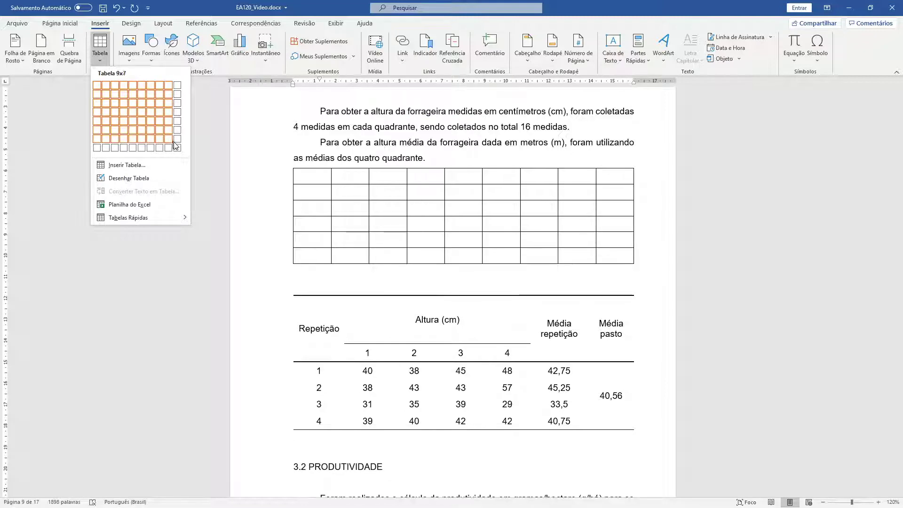
click(133, 165)
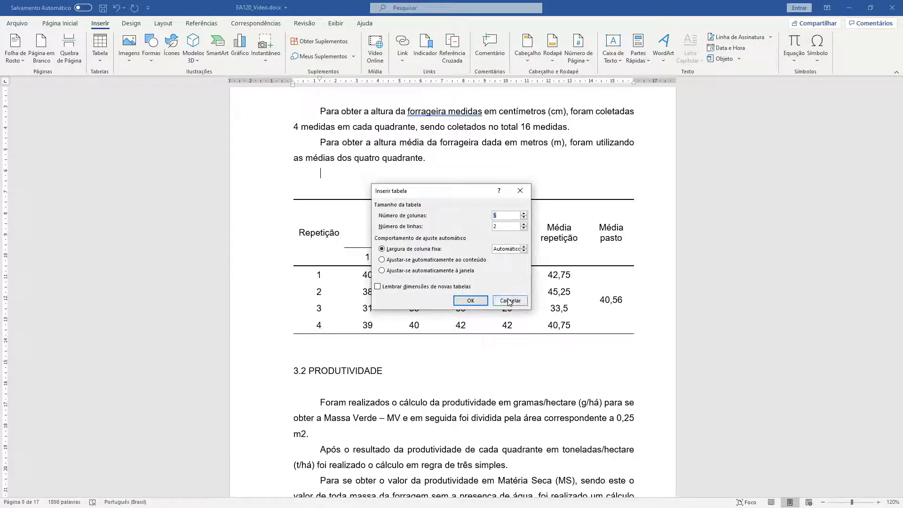
click(482, 298)
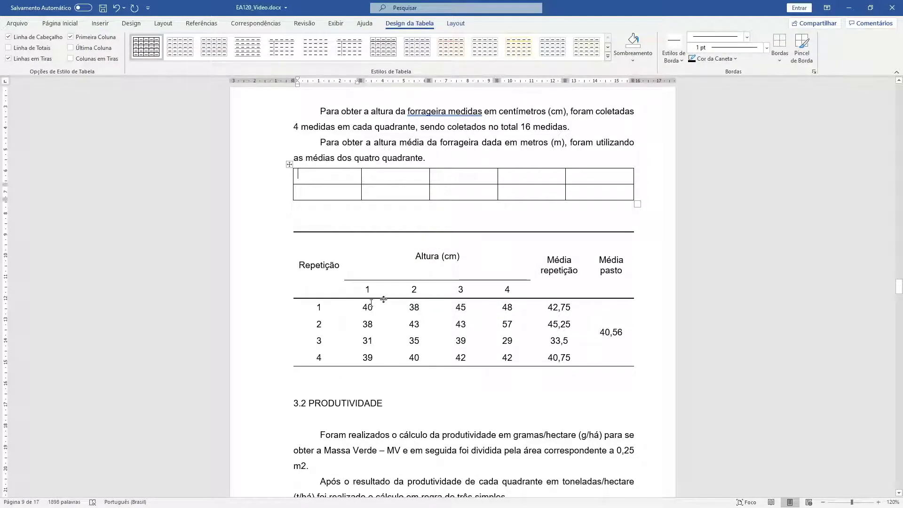
Merge the first two cells in the top row of the new table and view the row and column insertion options.
drag(330, 181, 391, 177)
right_click(392, 177)
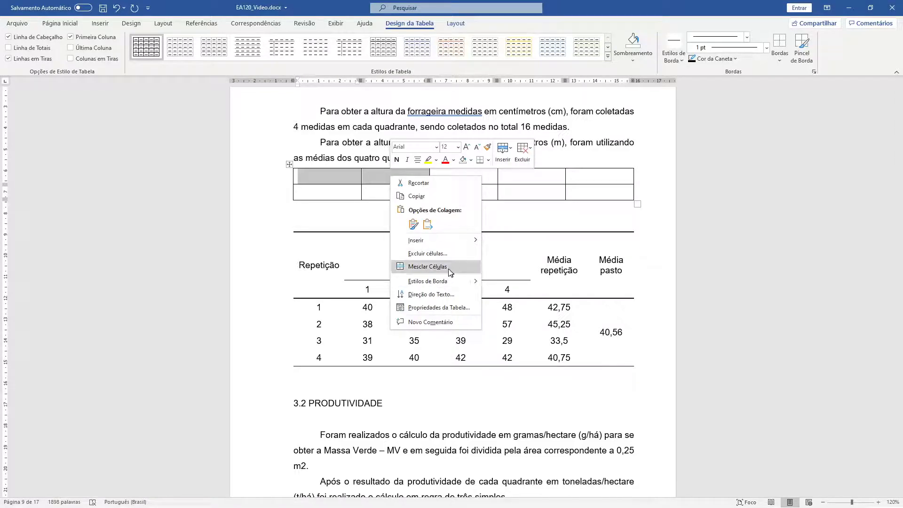
click(449, 267)
click(398, 182)
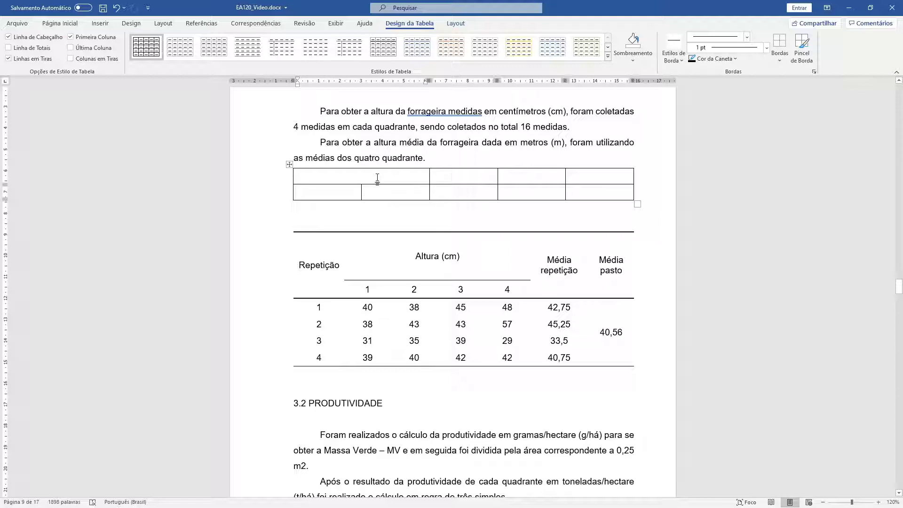
right_click(382, 176)
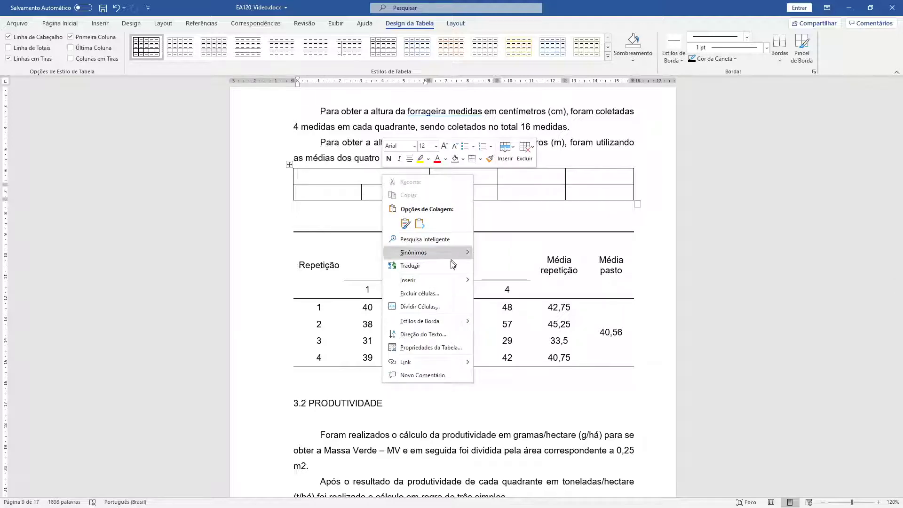
mouse_move(441, 282)
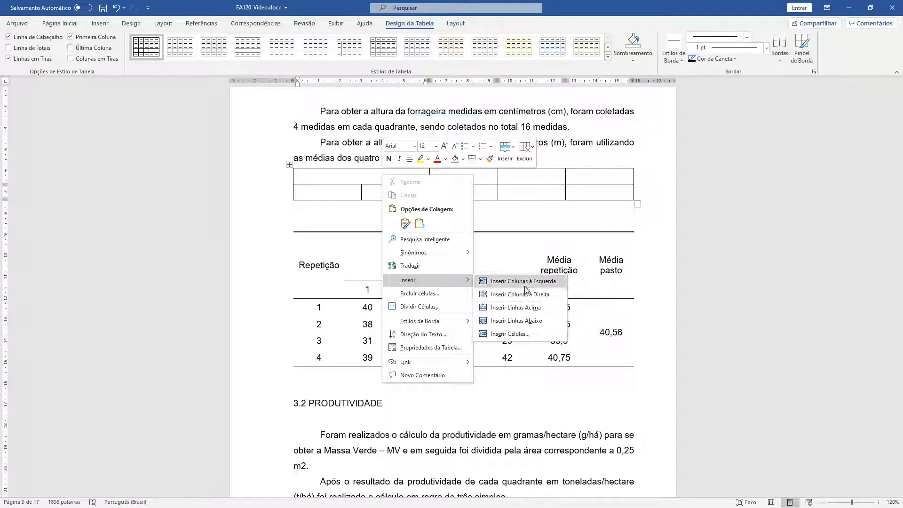
click(345, 189)
Undo the cell merge, the trial table and the extra line above the height table.
key(ctrl+z)
key(ctrl+z)
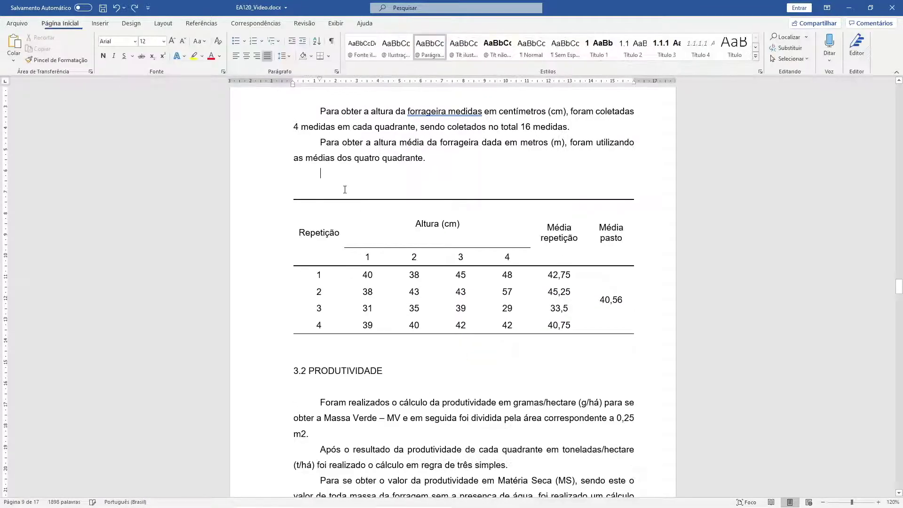
key(ctrl+z)
key(ctrl+z)
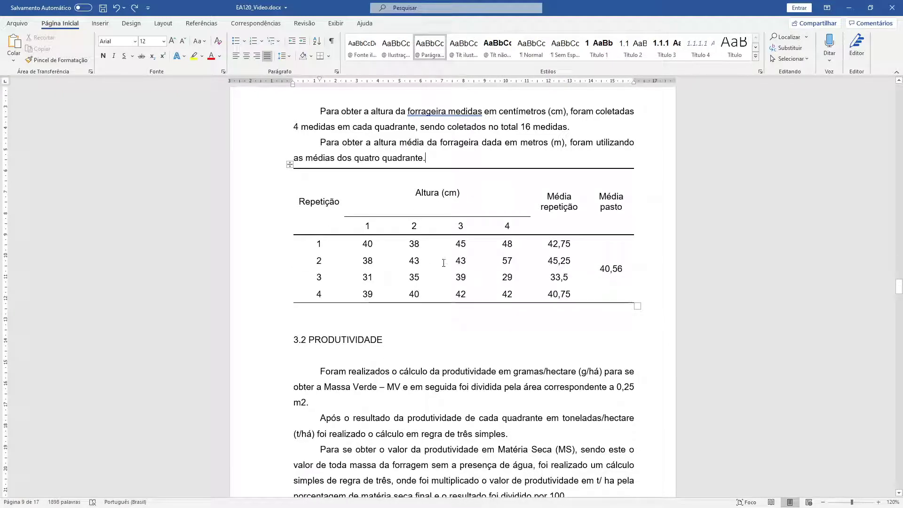
Narrow the column under header 1 of the height table by moving its border with column 2.
click(475, 225)
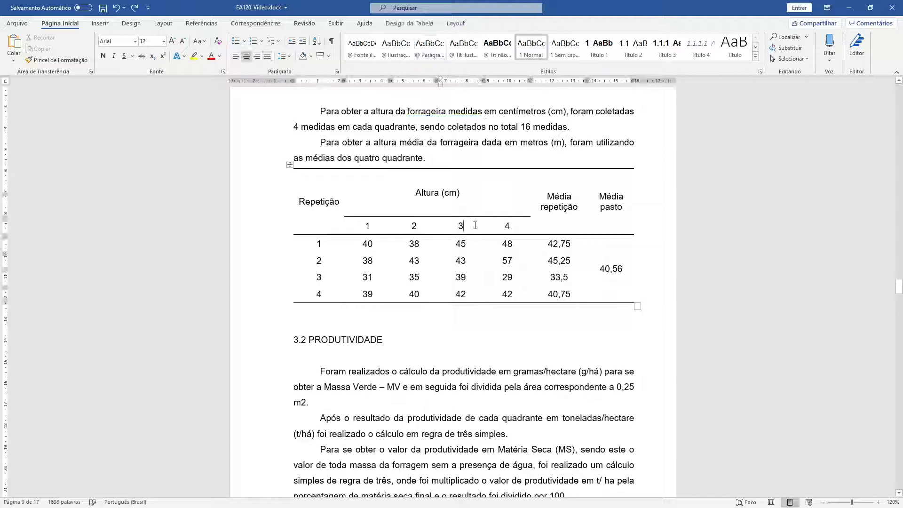
click(409, 24)
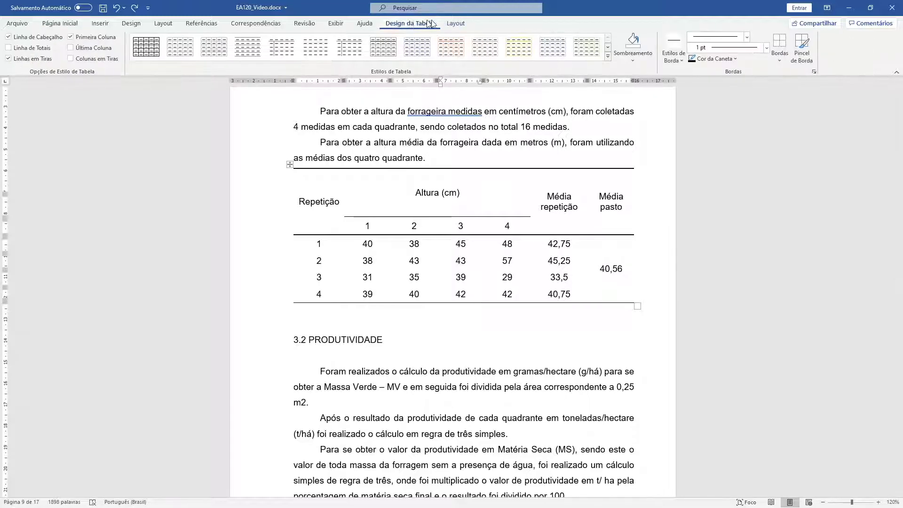
click(455, 24)
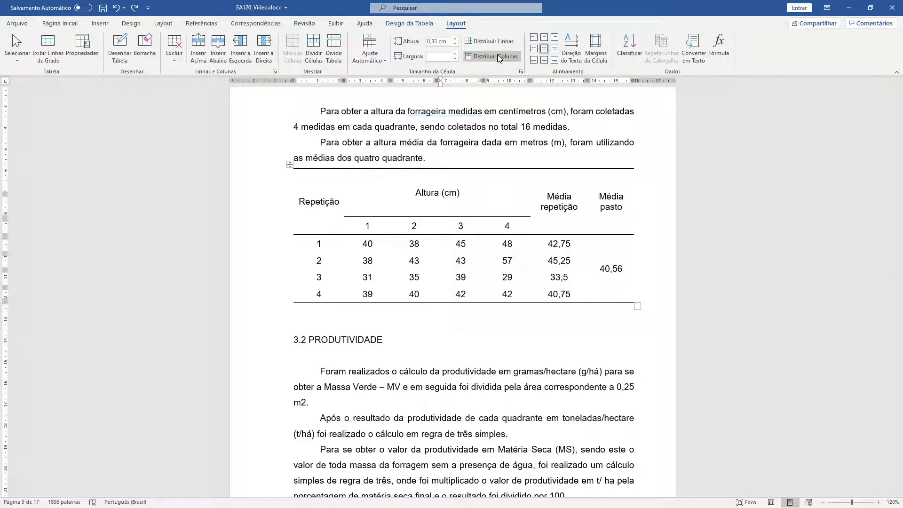
drag(520, 296, 362, 225)
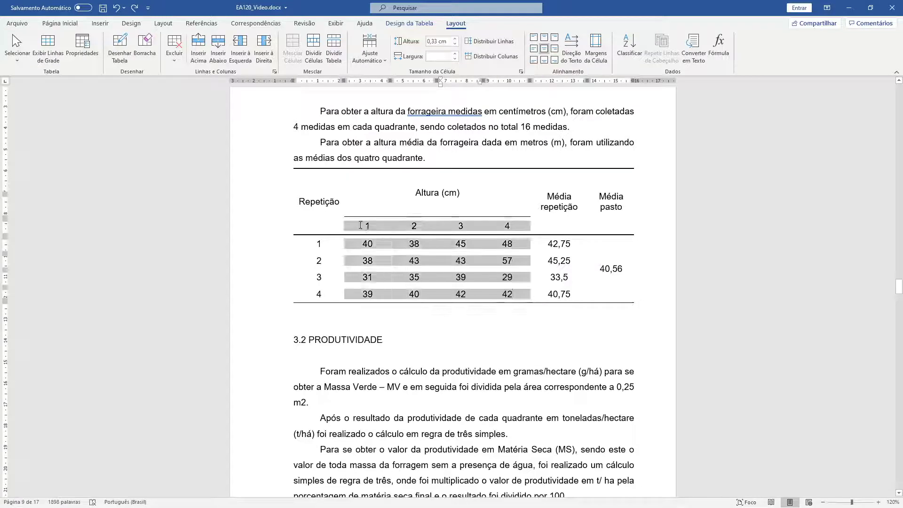
click(405, 228)
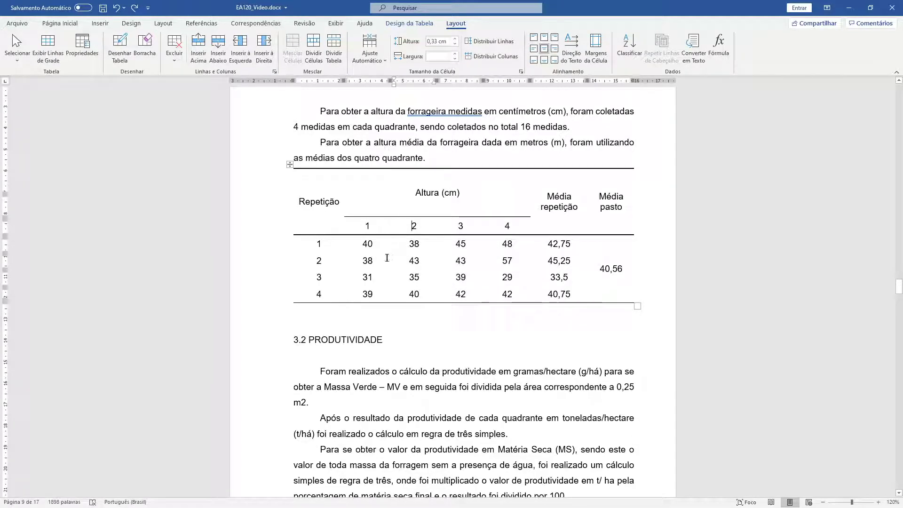
drag(389, 257, 366, 258)
Distribute the columns and rows evenly across the cells under headers 1 to 4, including the header cells.
drag(516, 294, 360, 227)
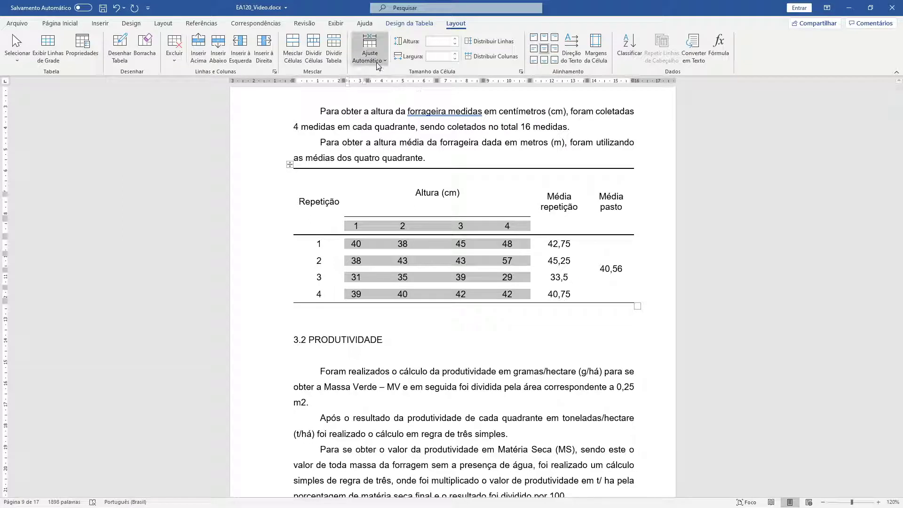
click(485, 57)
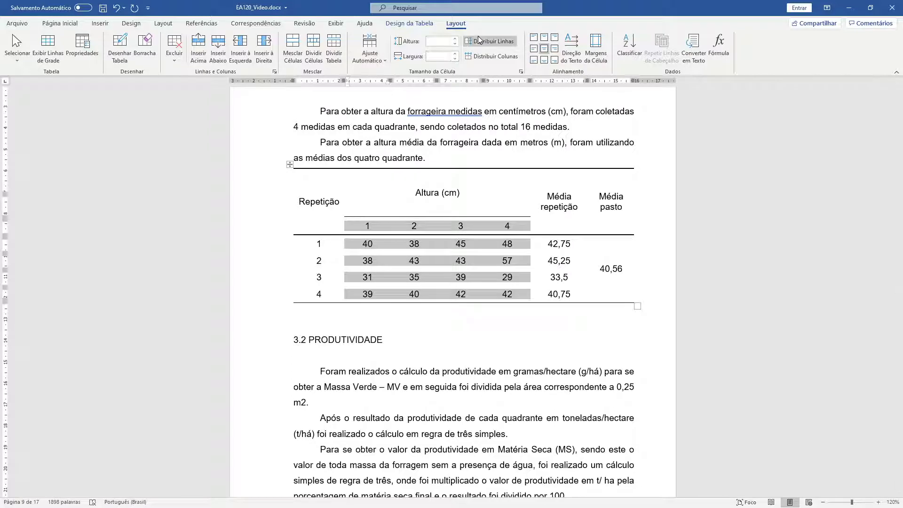
click(489, 41)
AutoFit the height table to the window width.
click(429, 187)
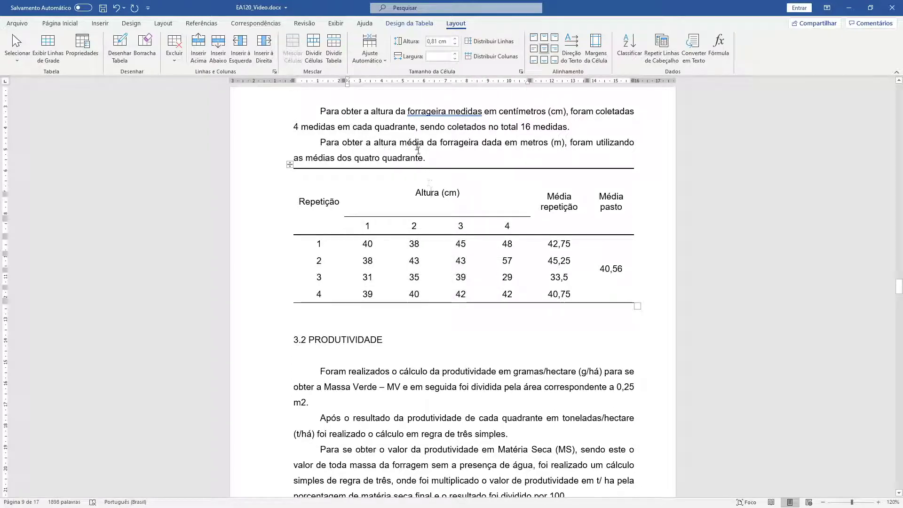
click(384, 61)
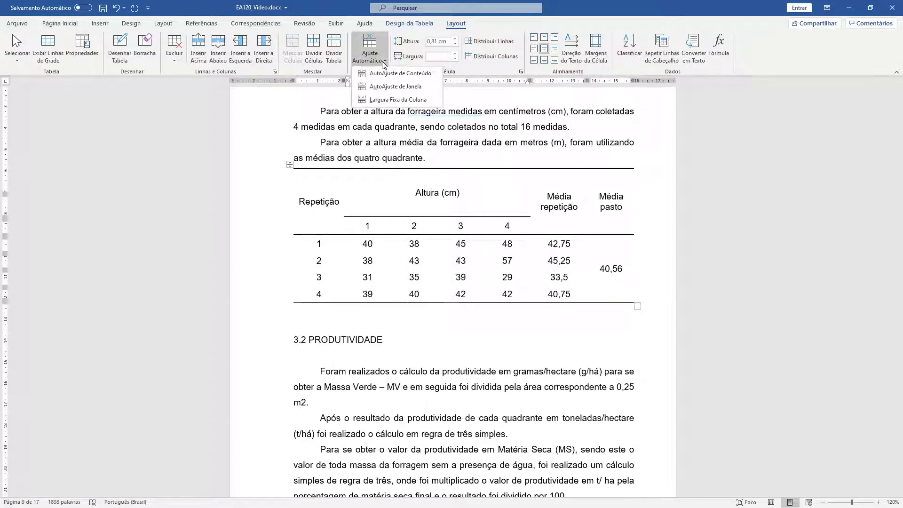
click(395, 86)
Shrink the height table's overall width and AutoFit it to the window again.
drag(638, 306, 582, 305)
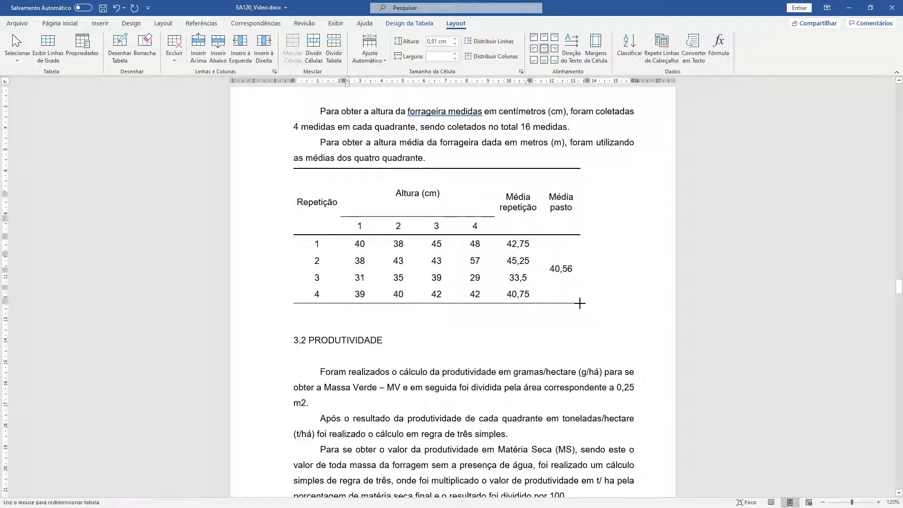
click(369, 50)
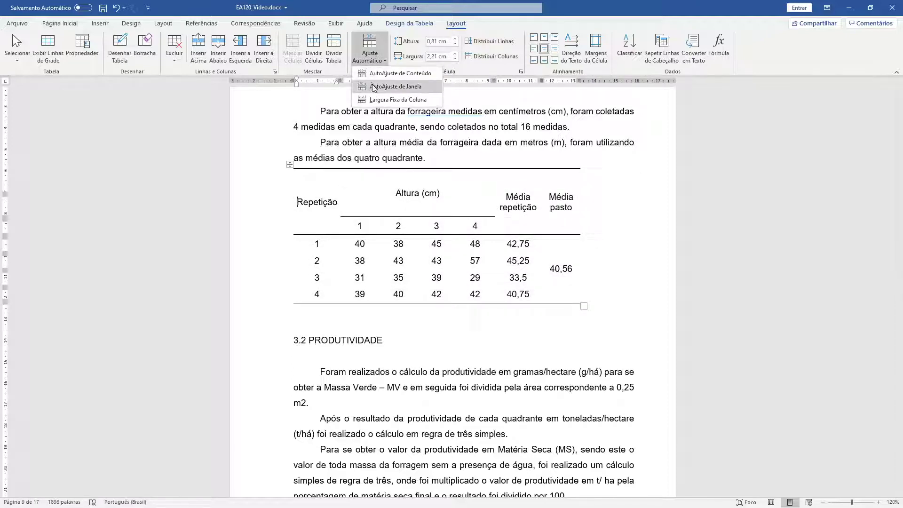
click(373, 87)
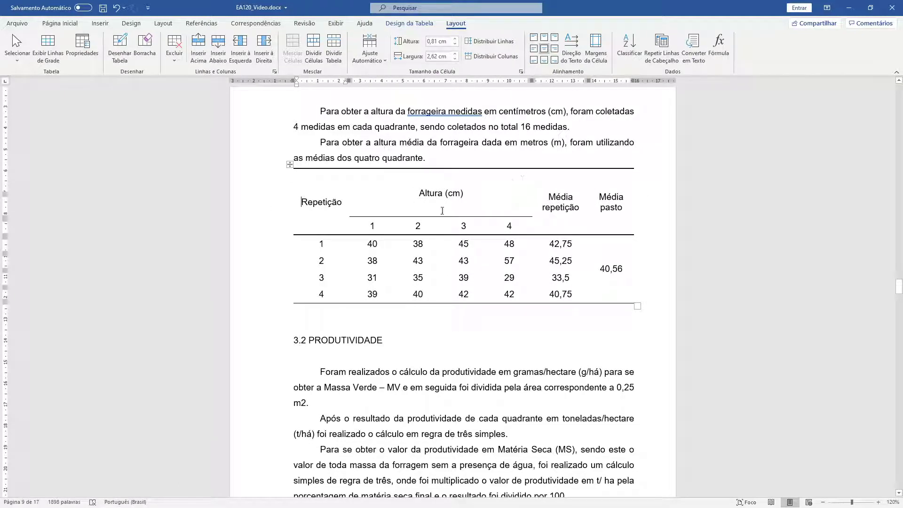
scroll(384, 230, up, 1)
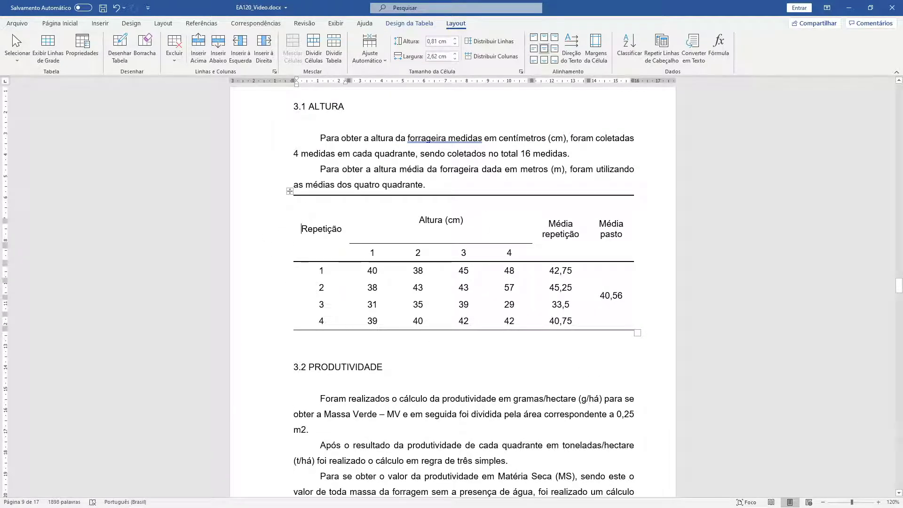
Switch to EA120_Estruturado.pdf in Adobe Acrobat Reader and copy the Tabela 1 title text "Dados da altura da forrageira.".
key(alt+Tab)
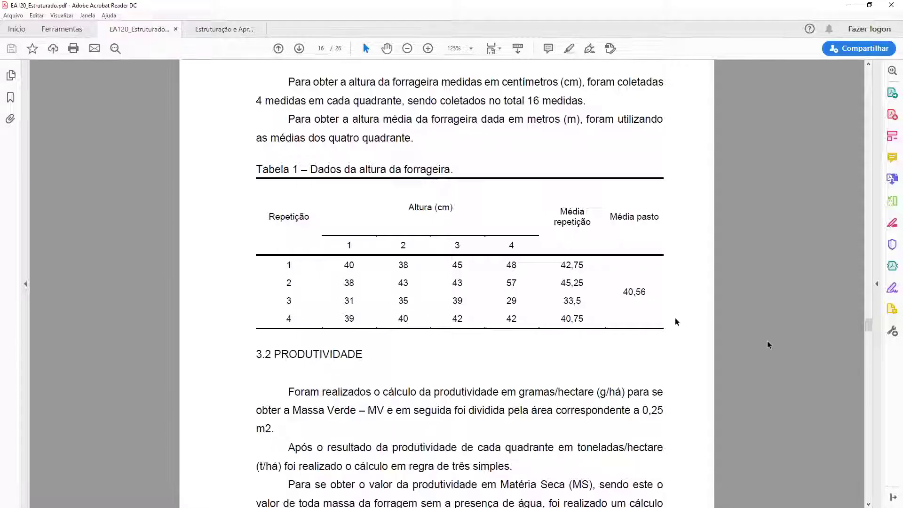
drag(454, 169, 326, 168)
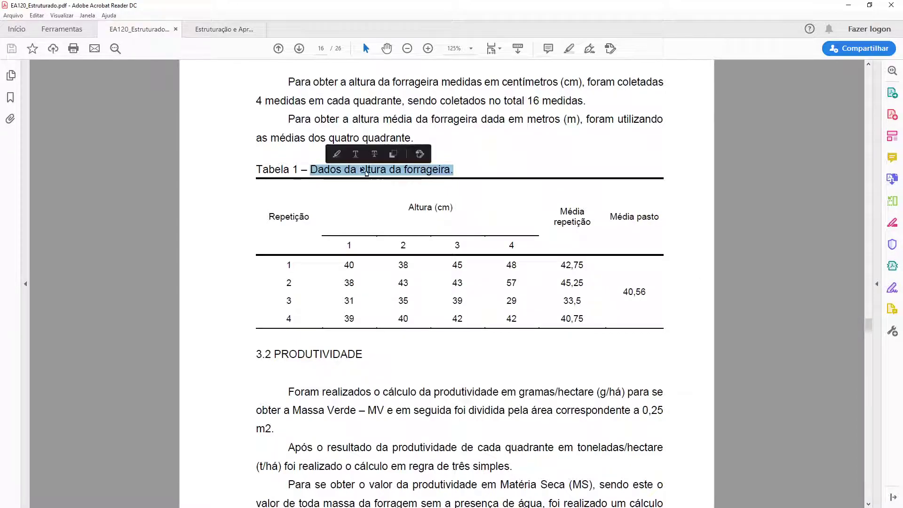
key(alt+Tab)
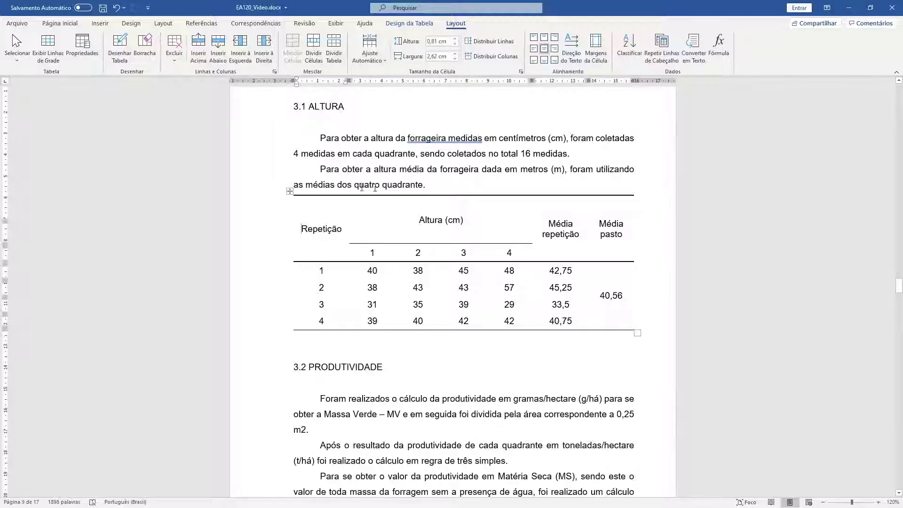
Back in Word, insert the caption "Tabela 1 – Dados da altura da forrageira." above the height table, using the label Tabela.
right_click(289, 193)
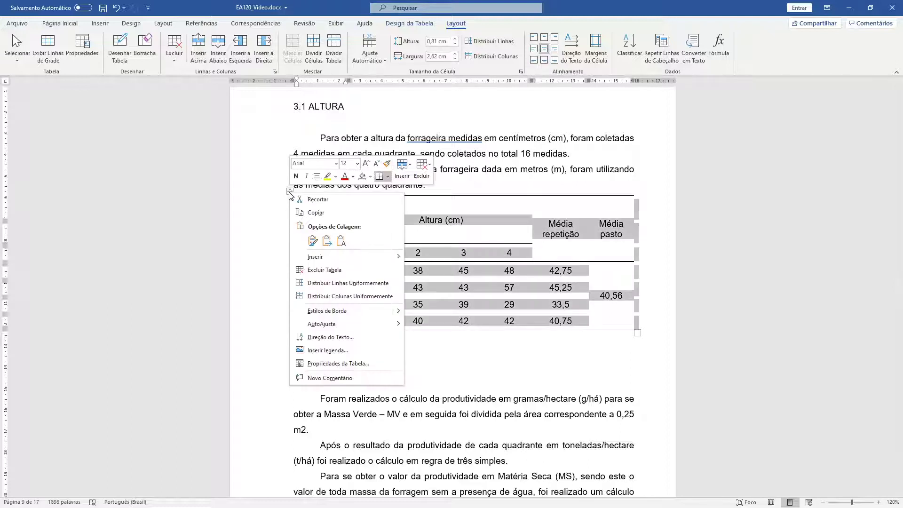
click(337, 350)
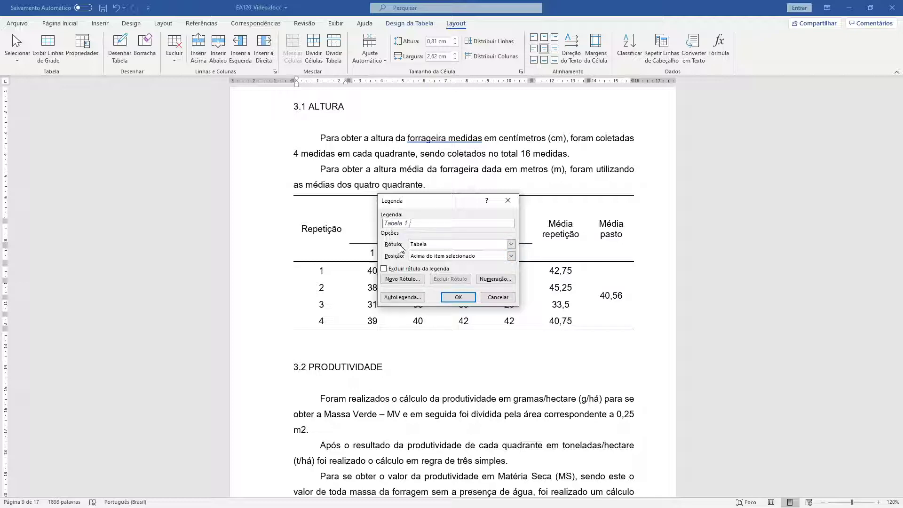
text(Dados da altura da forrageira.)
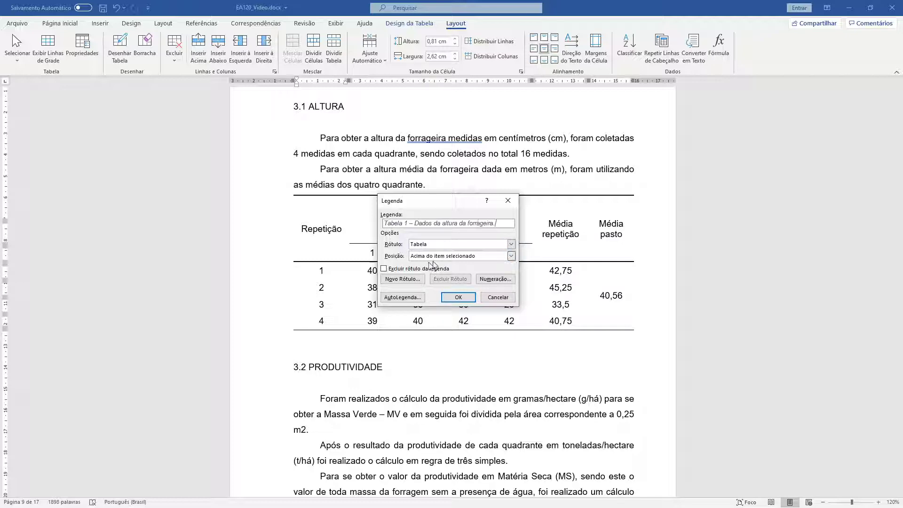
click(458, 297)
Apply the "Tít ilustração" style to the whole caption line above the height table.
click(273, 198)
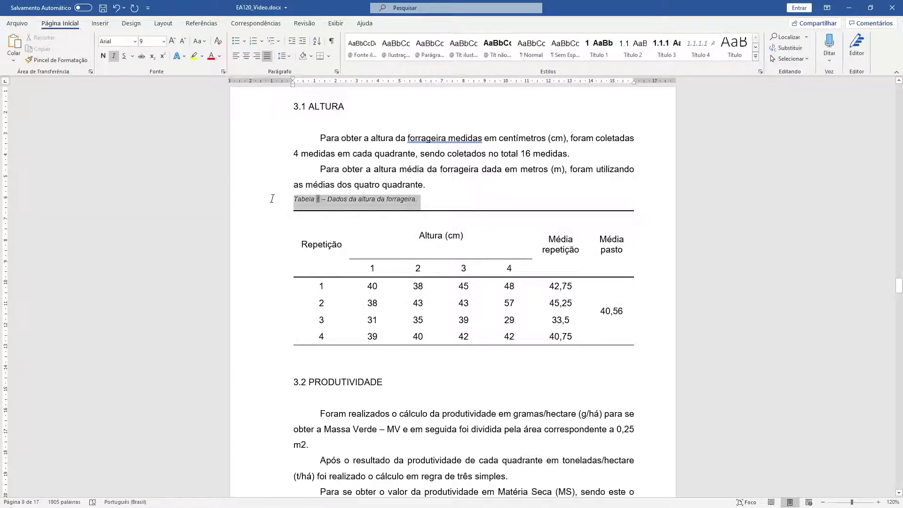
click(466, 52)
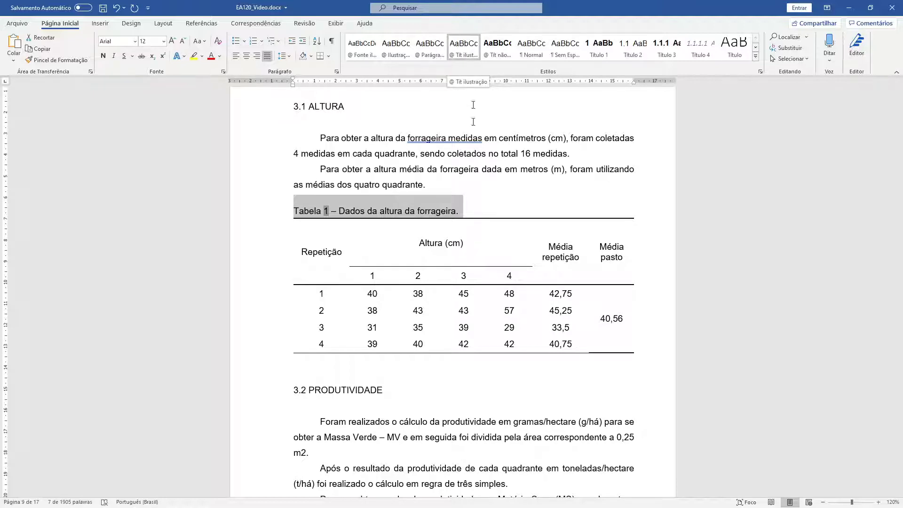
click(453, 213)
drag(485, 211, 288, 206)
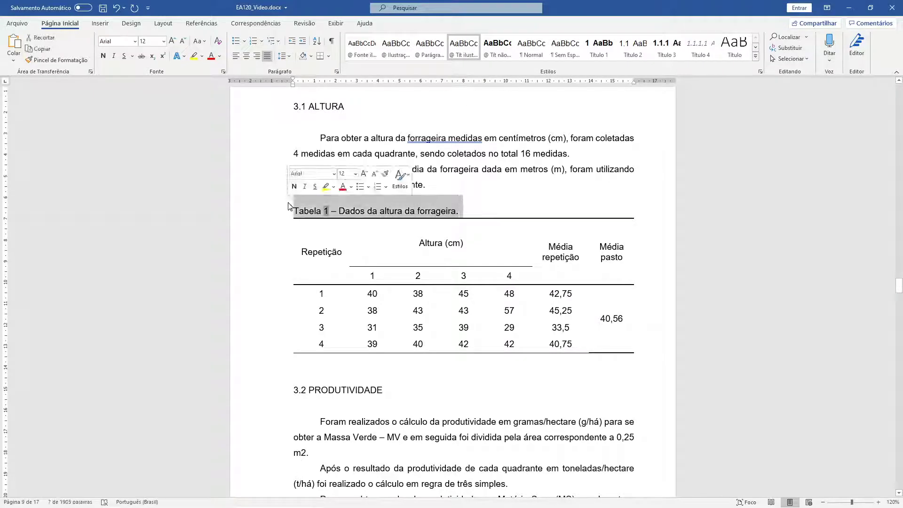
Apply the Normal style to the entire productivity table under 3.2 PRODUTIVIDADE.
scroll(289, 206, down, 7)
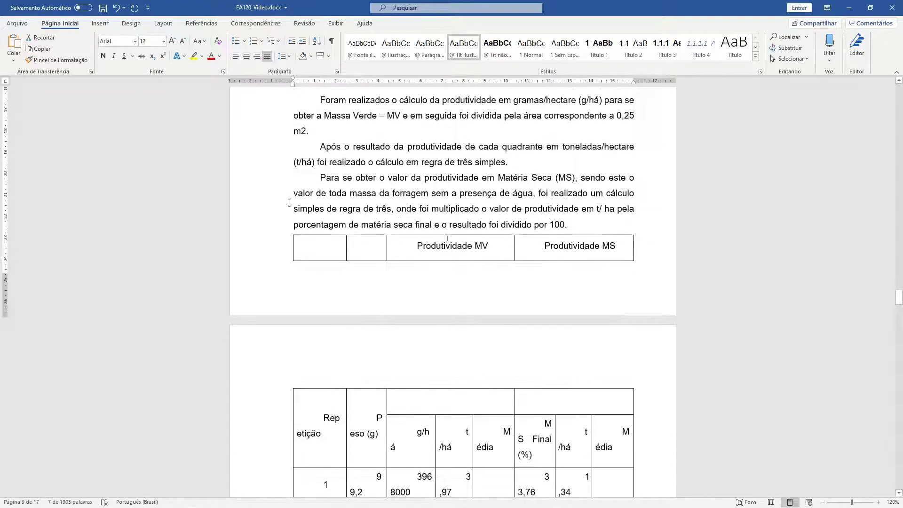
scroll(460, 305, down, 2)
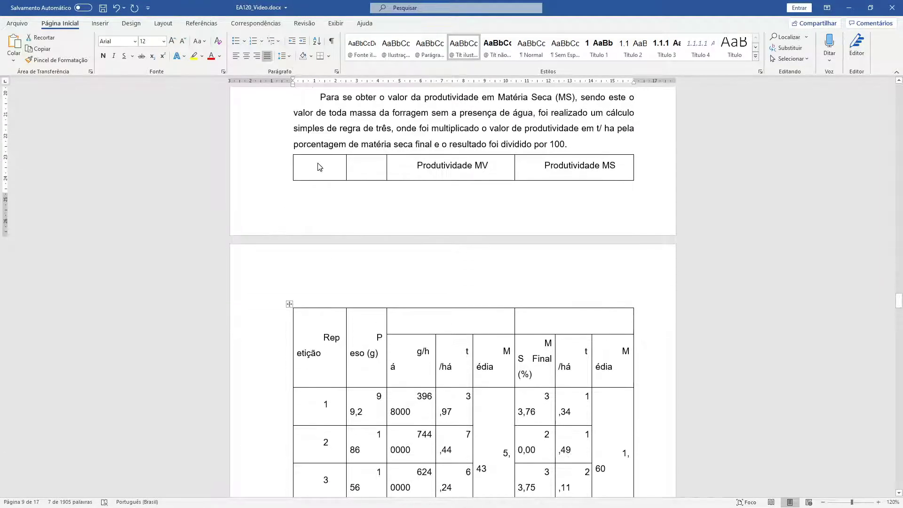
click(289, 305)
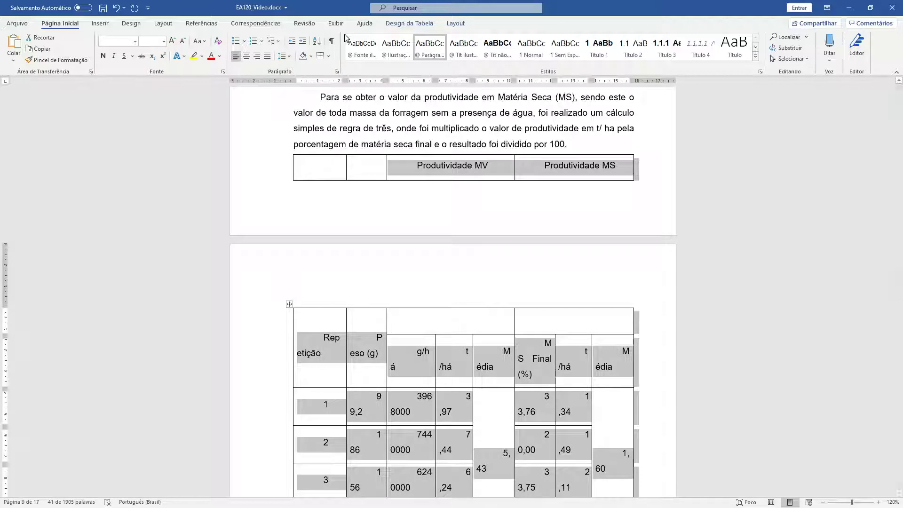
click(532, 53)
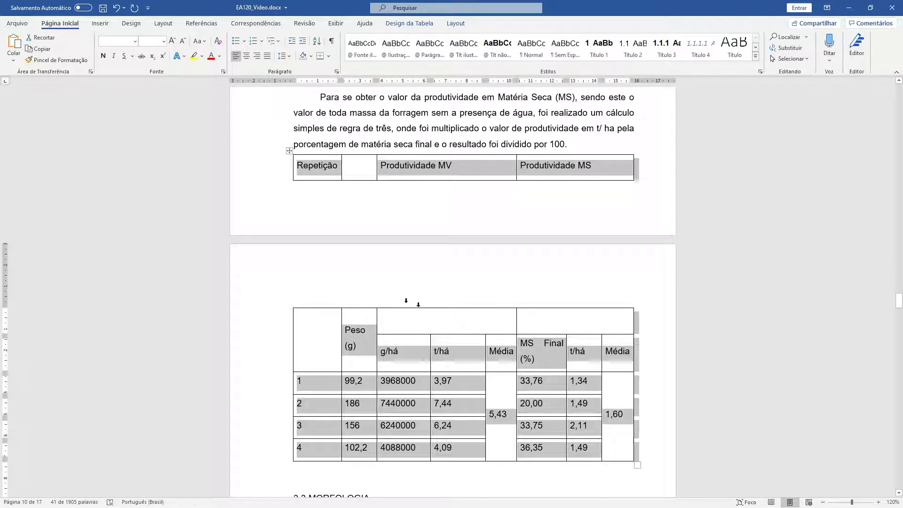
scroll(342, 290, up, 8)
scroll(341, 290, down, 14)
scroll(342, 289, down, 12)
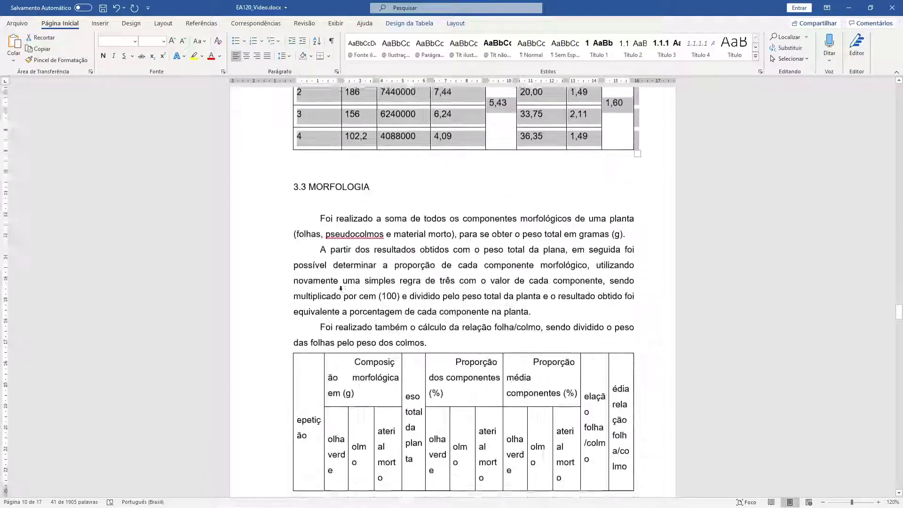
scroll(342, 291, down, 3)
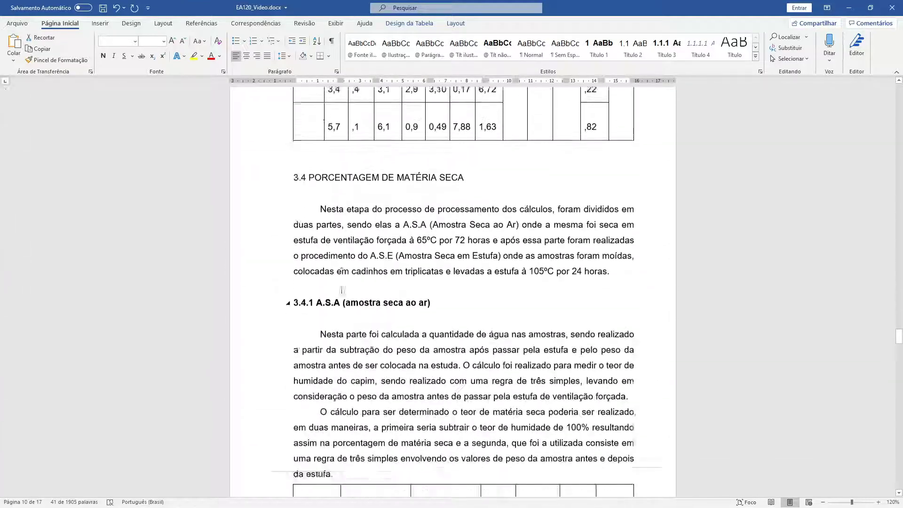
scroll(341, 290, up, 15)
scroll(341, 288, up, 20)
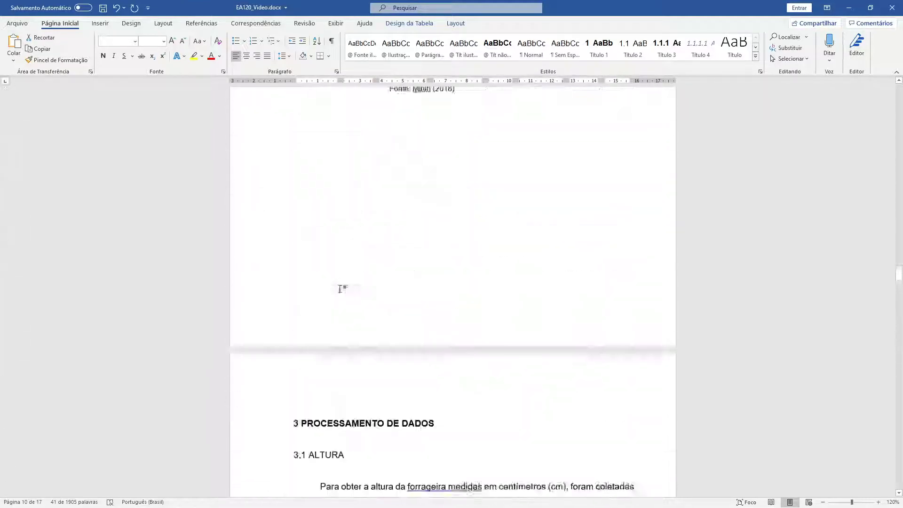